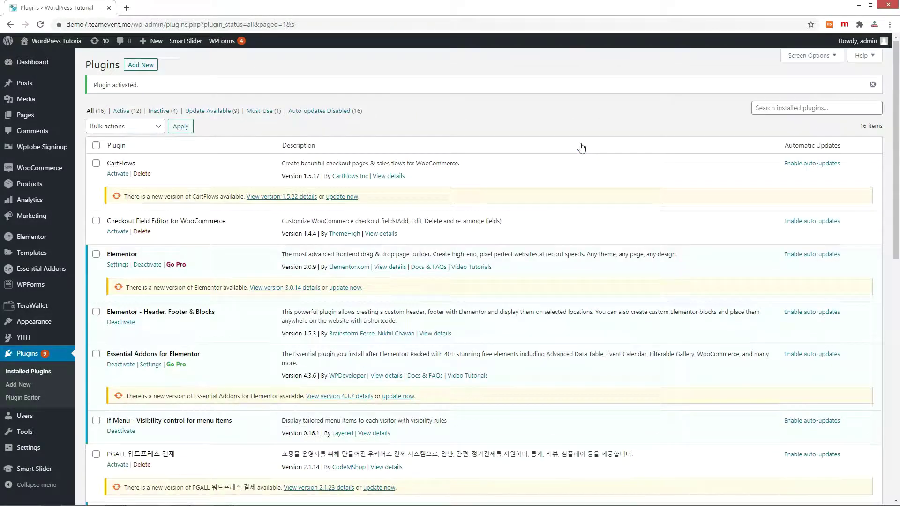
Create a new Smart Slider project by importing the free Gradient Slider template, dismissing the community subscription prompt
{"action": "left_click", "coordinate": [47, 476]}
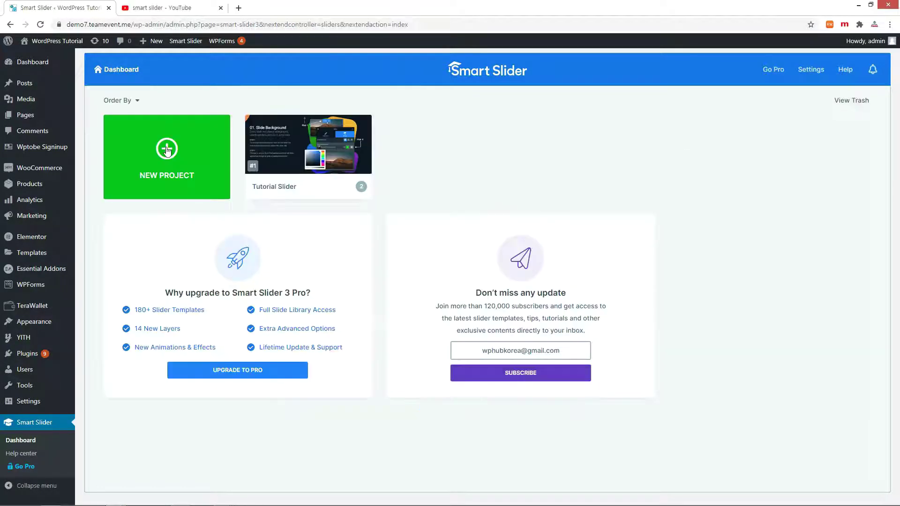
{"action": "left_click", "coordinate": [168, 150]}
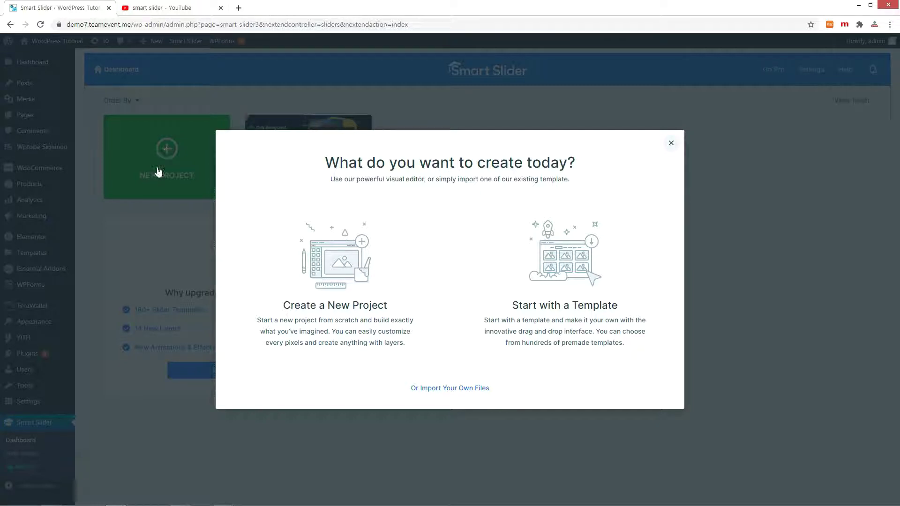
{"action": "left_click", "coordinate": [560, 268]}
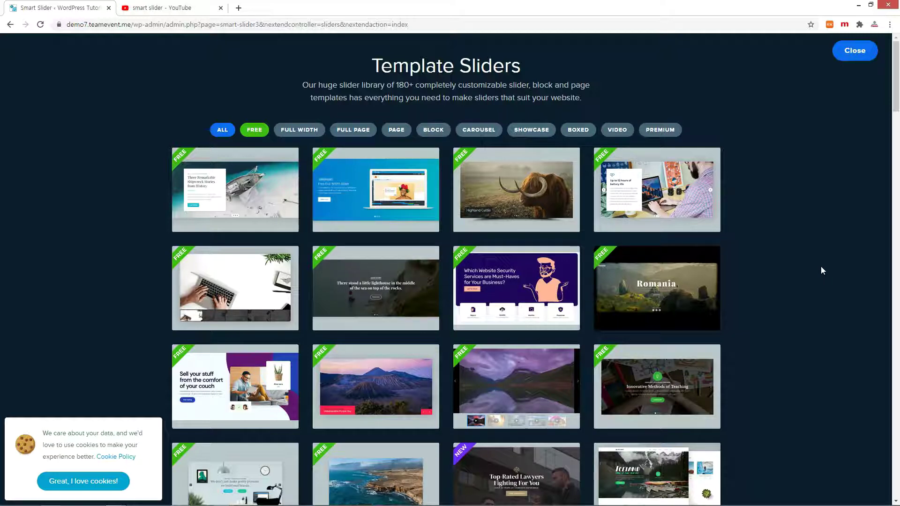
{"action": "left_click", "coordinate": [253, 132]}
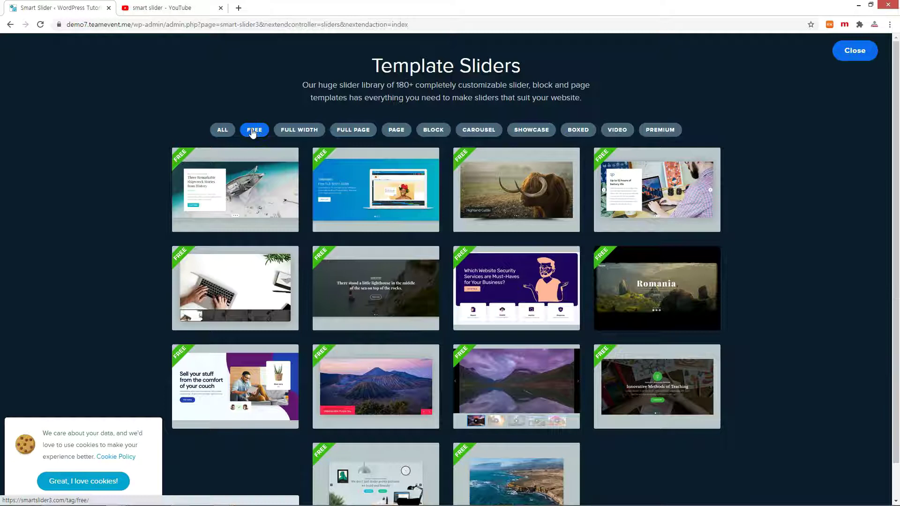
{"action": "mouse_move", "coordinate": [374, 188]}
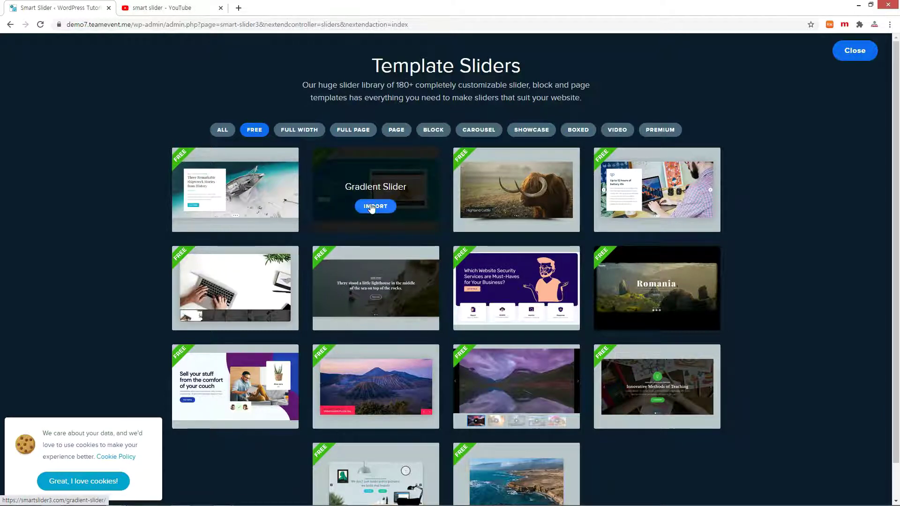
{"action": "left_click", "coordinate": [371, 206]}
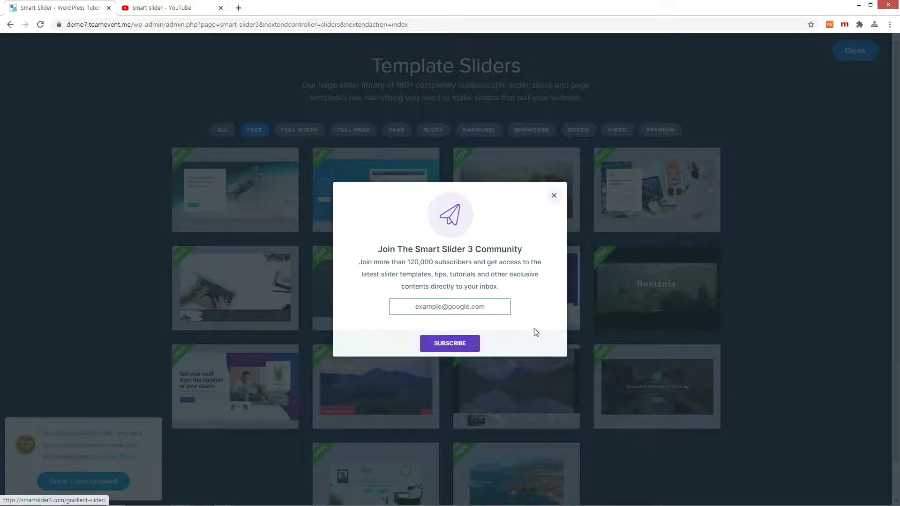
{"action": "left_click", "coordinate": [554, 196]}
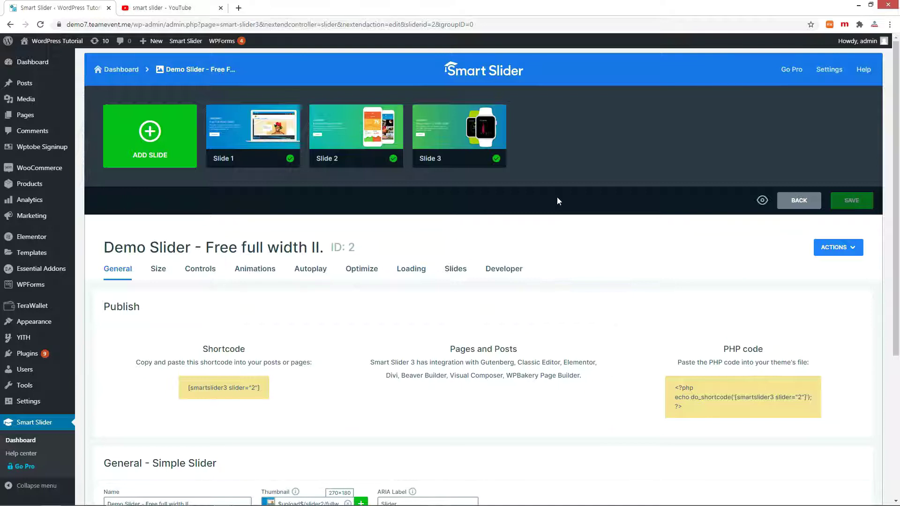
Open the existing Slider page for editing with Elementor
{"action": "left_click", "coordinate": [28, 117]}
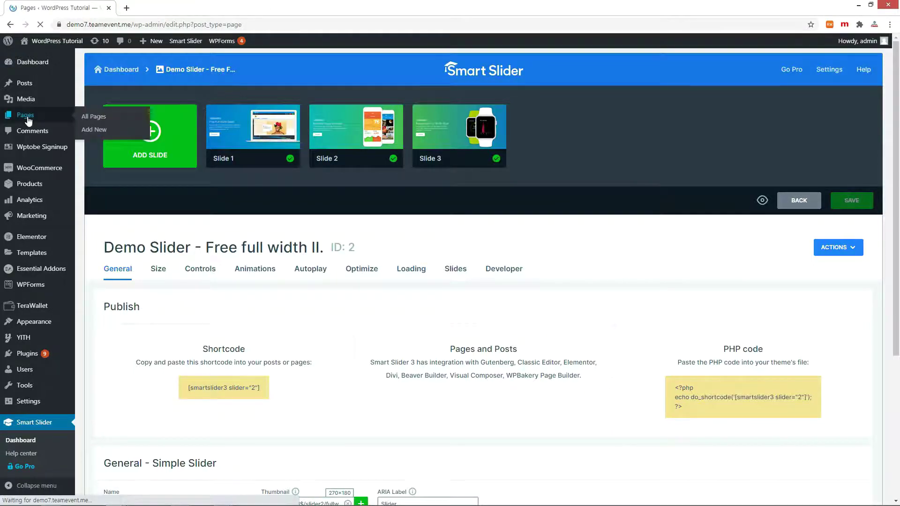
{"action": "scroll", "coordinate": [347, 314], "scroll_direction": "down", "scroll_amount": 5}
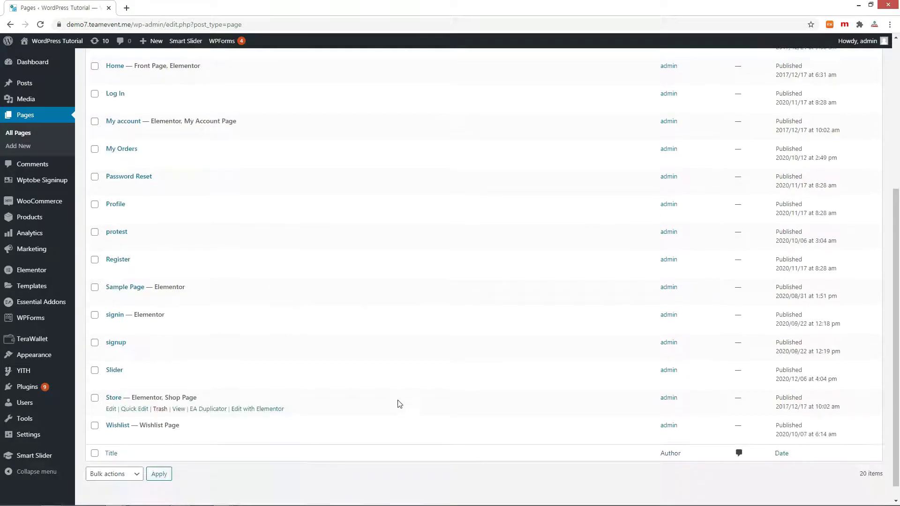
{"action": "left_click", "coordinate": [115, 370]}
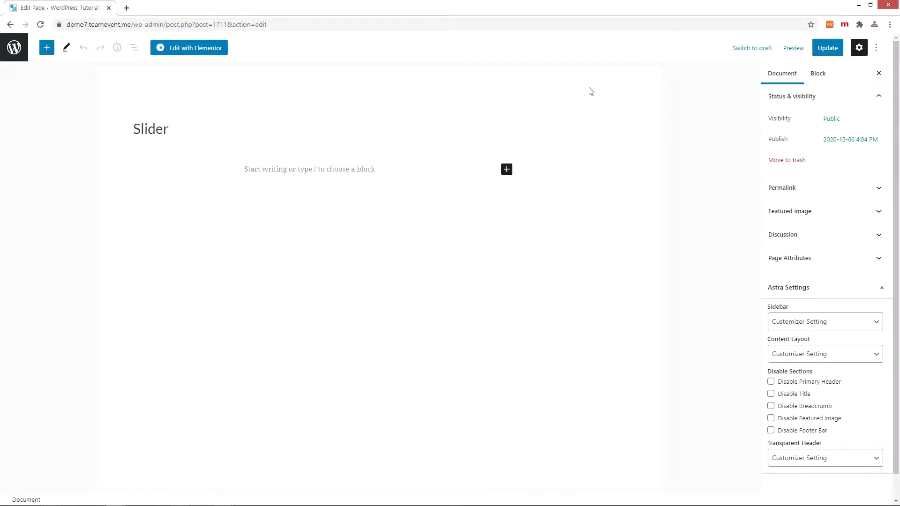
{"action": "left_click", "coordinate": [192, 51]}
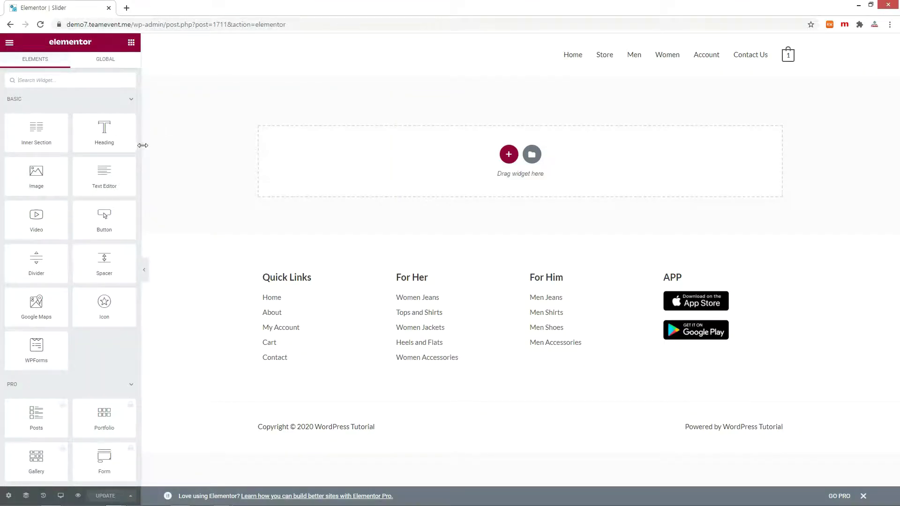
Add a single-column section to the Slider page and bring up the widgets for it
{"action": "left_click", "coordinate": [509, 154]}
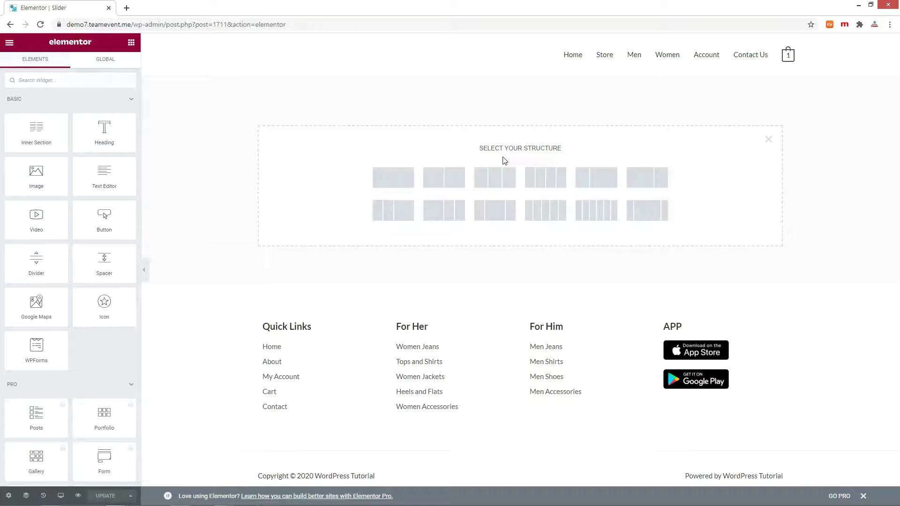
{"action": "left_click", "coordinate": [399, 185]}
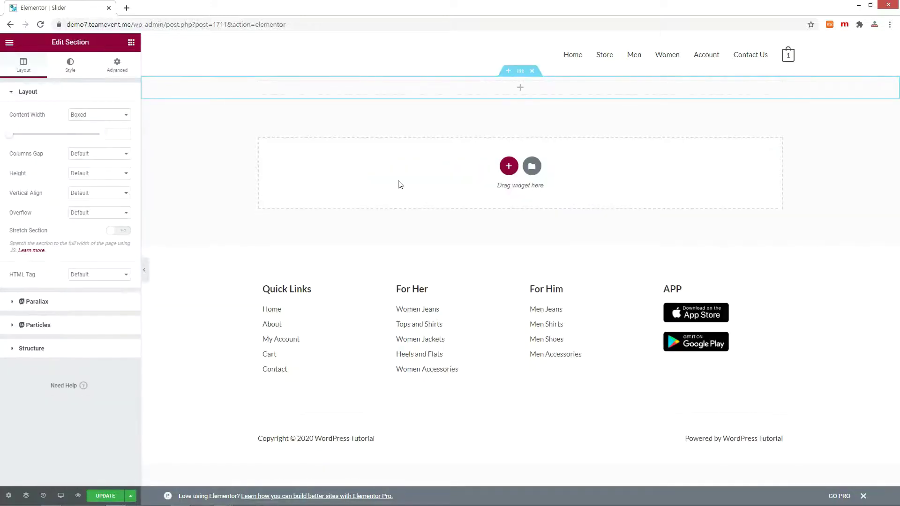
{"action": "left_click", "coordinate": [521, 90]}
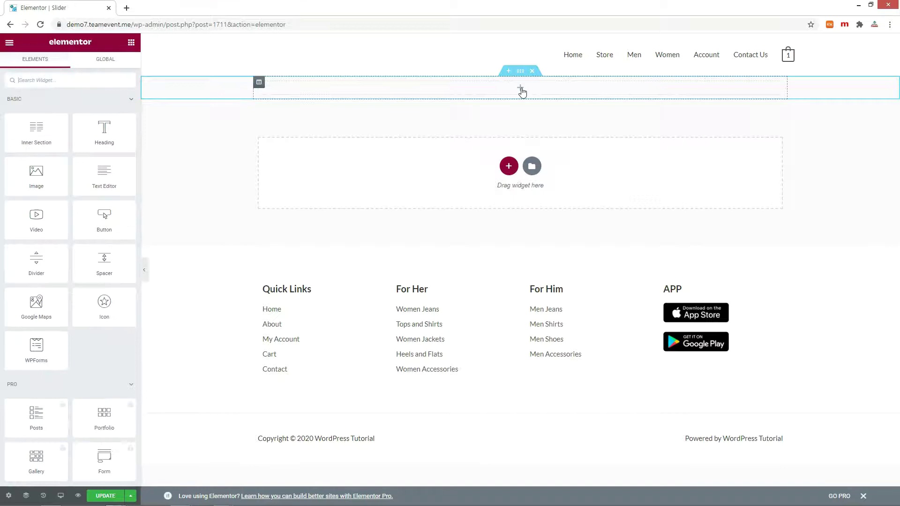
Place a Smart Slider widget in the new section and insert Demo Slider - Free full width II
{"action": "scroll", "coordinate": [40, 207], "scroll_direction": "down", "scroll_amount": 15}
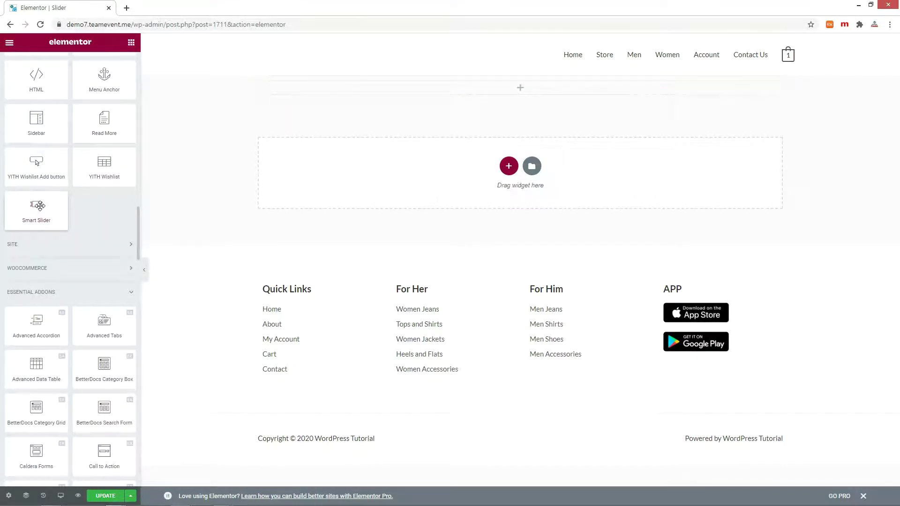
{"action": "left_click_drag", "start_coordinate": [39, 206], "coordinate": [468, 92]}
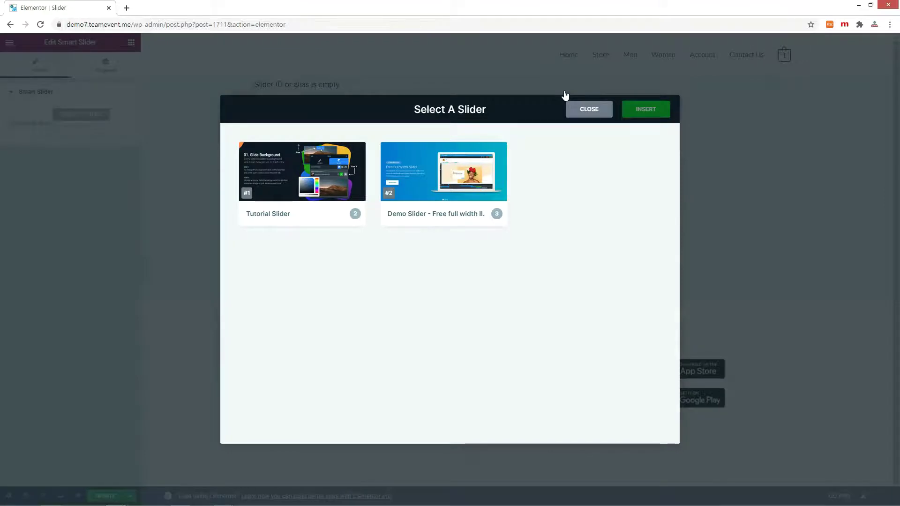
{"action": "left_click", "coordinate": [447, 170]}
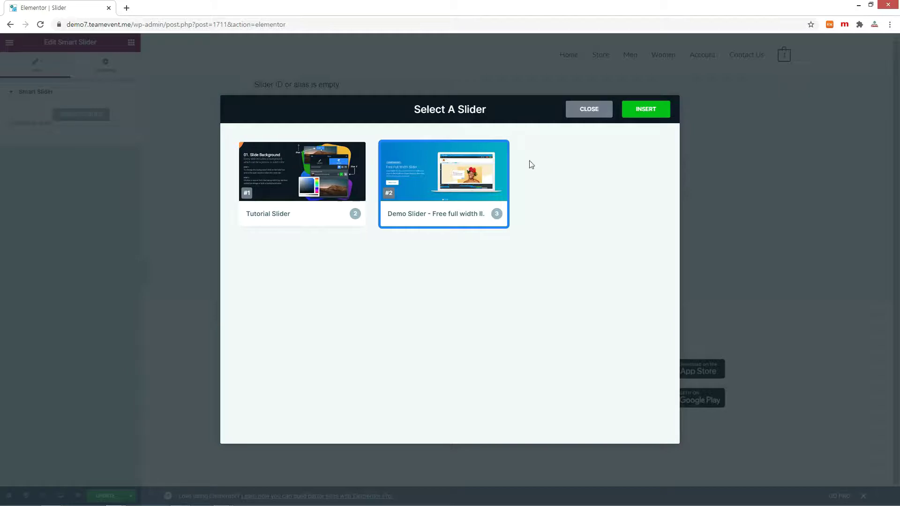
{"action": "left_click", "coordinate": [649, 110]}
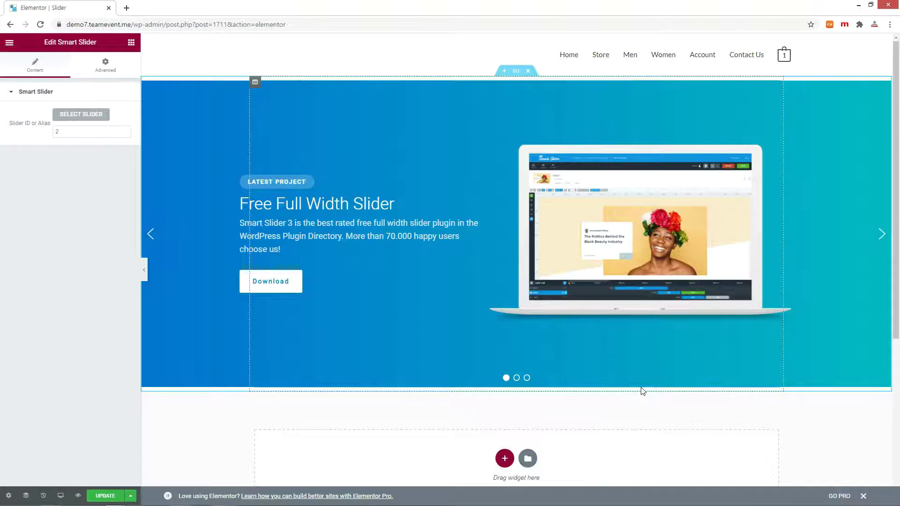
View the Slider page on the live site to check the inserted slider
{"action": "left_click", "coordinate": [9, 42]}
{"action": "left_click", "coordinate": [47, 185]}
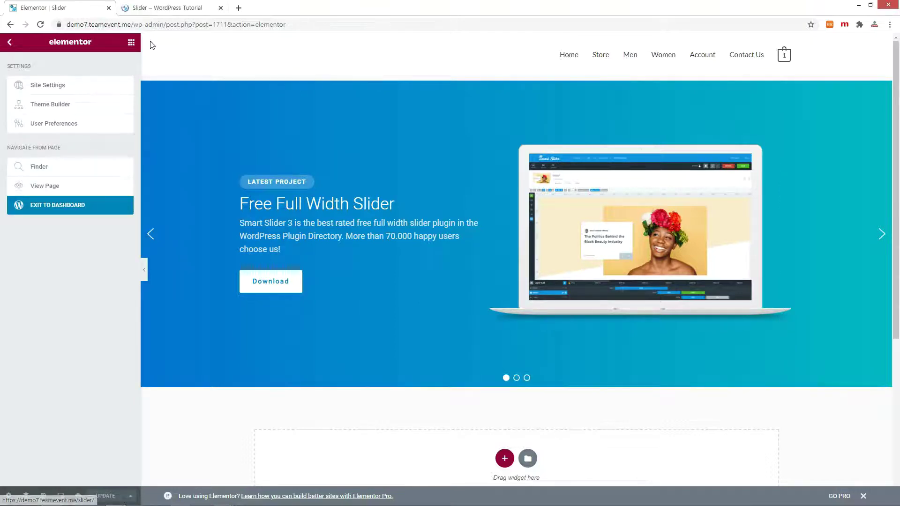
{"action": "left_click", "coordinate": [164, 14]}
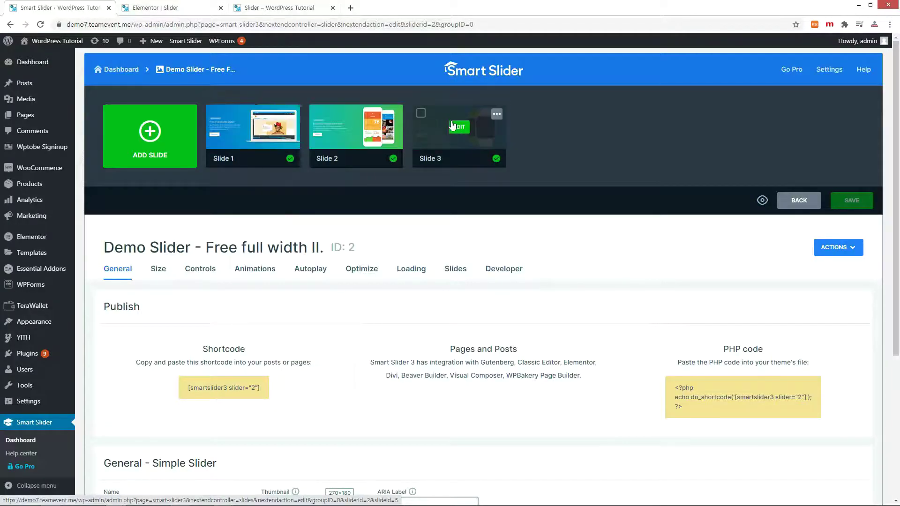
In the Smart Slider project, move Slide 3 to the first position and duplicate Slide 2
{"action": "left_click_drag", "start_coordinate": [452, 124], "coordinate": [252, 117]}
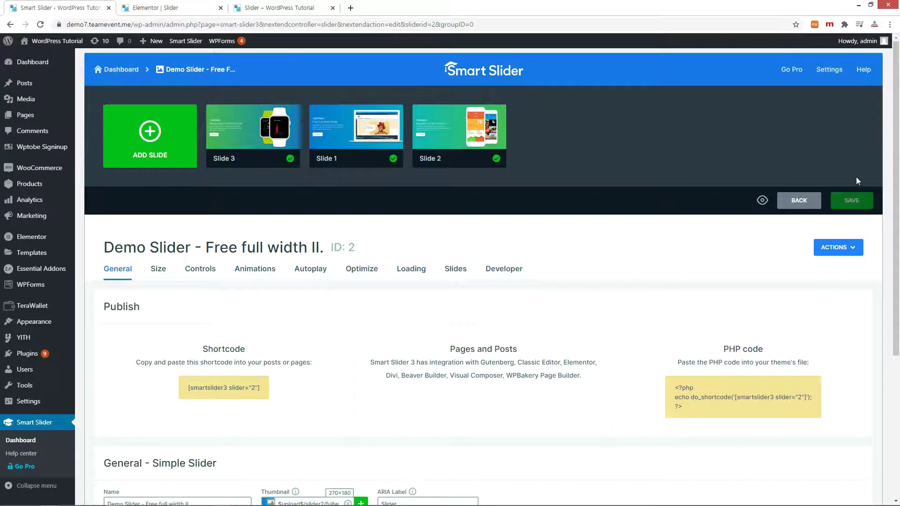
{"action": "left_click", "coordinate": [858, 200]}
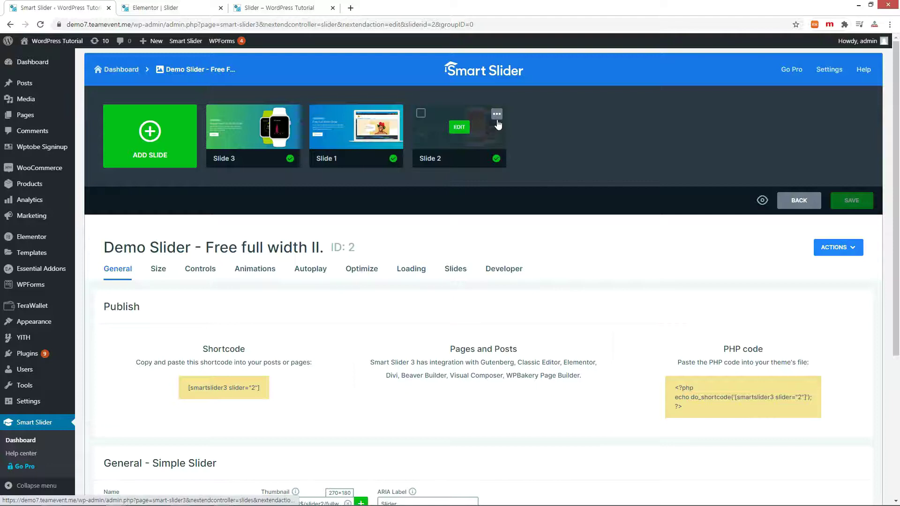
{"action": "left_click", "coordinate": [497, 115]}
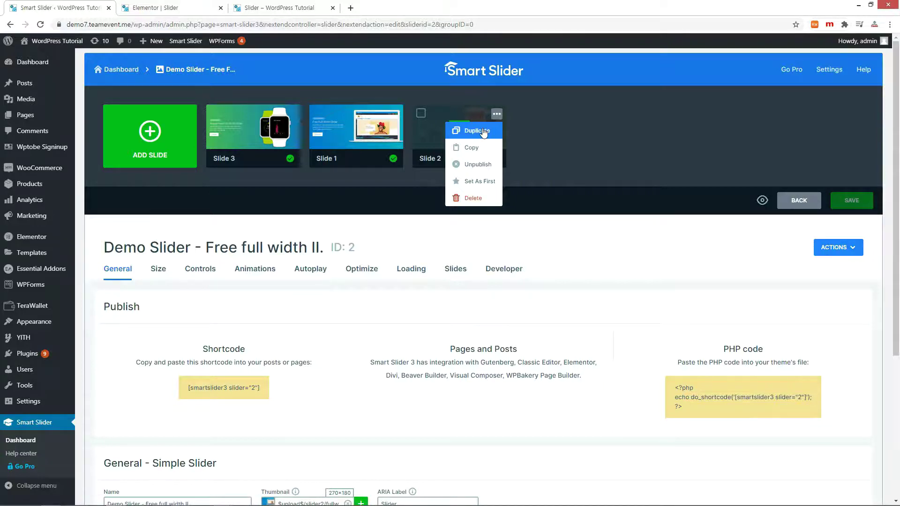
{"action": "left_click", "coordinate": [484, 132]}
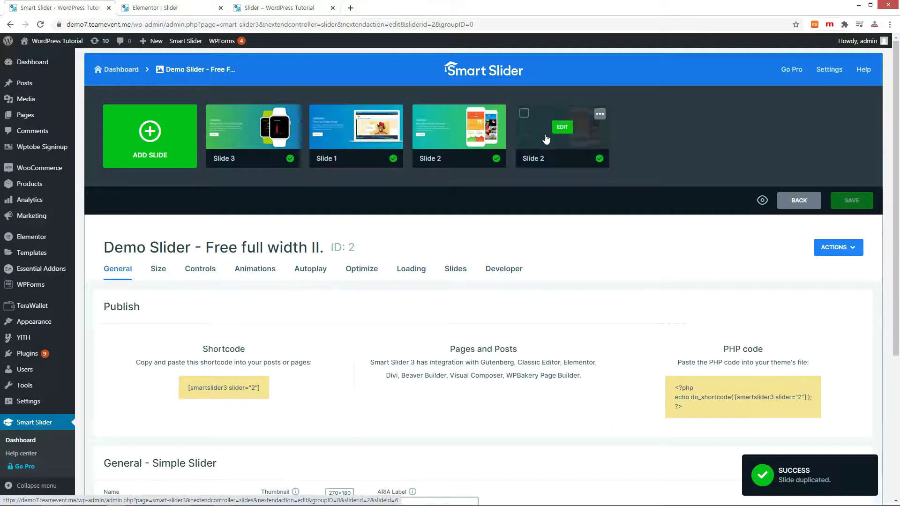
Open the duplicated Slide 2 for editing and replace its phone image with jeana.jpg from the media library
{"action": "mouse_move", "coordinate": [565, 131]}
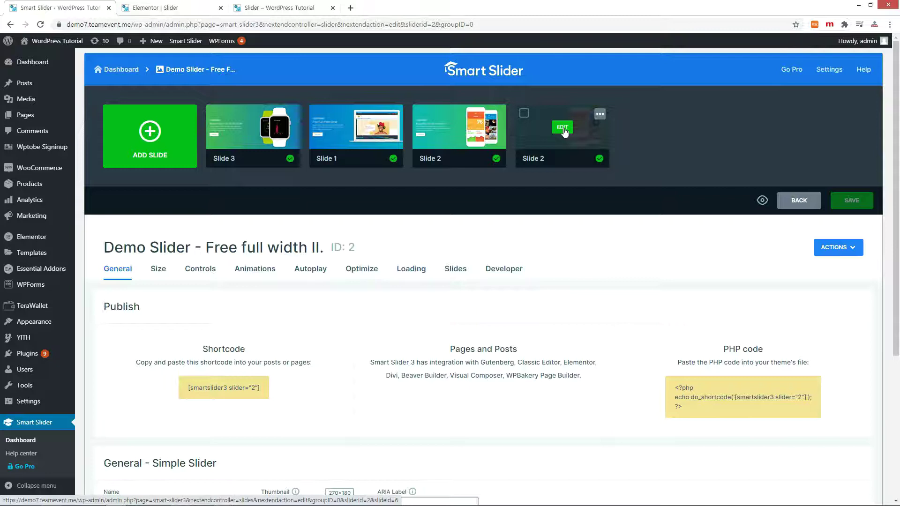
{"action": "left_click", "coordinate": [527, 129]}
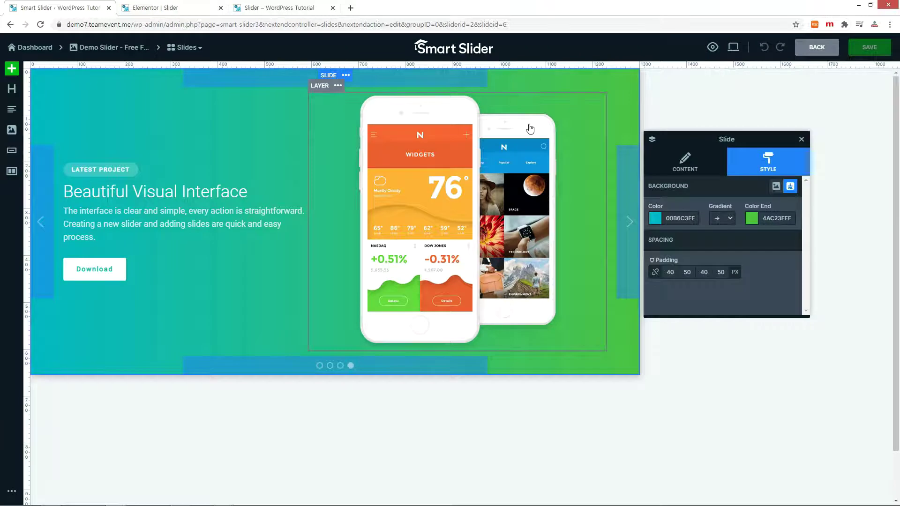
{"action": "left_click", "coordinate": [701, 161]}
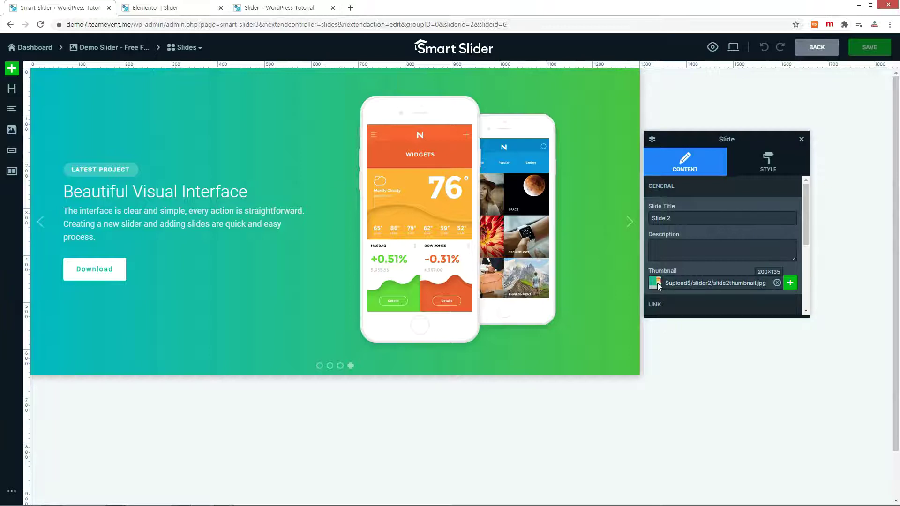
{"action": "scroll", "coordinate": [659, 286], "scroll_direction": "down", "scroll_amount": 2}
{"action": "left_click", "coordinate": [790, 213]}
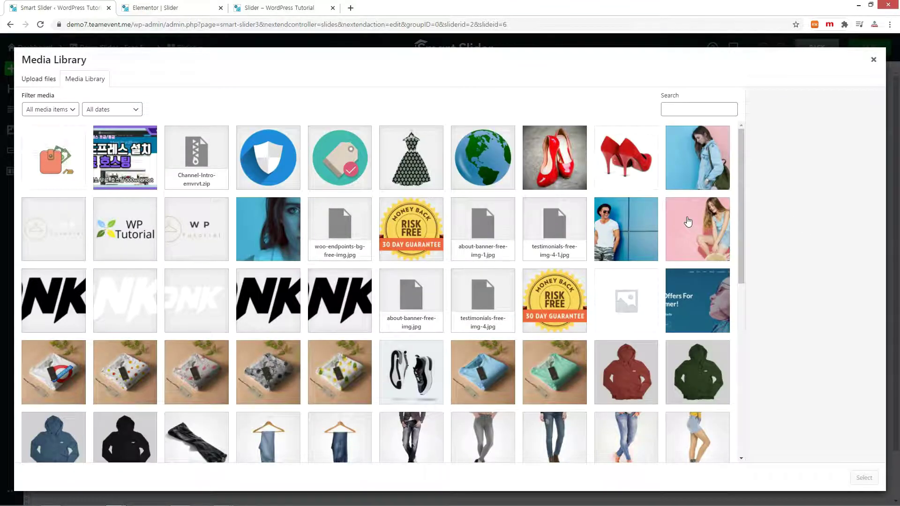
{"action": "left_click", "coordinate": [699, 169]}
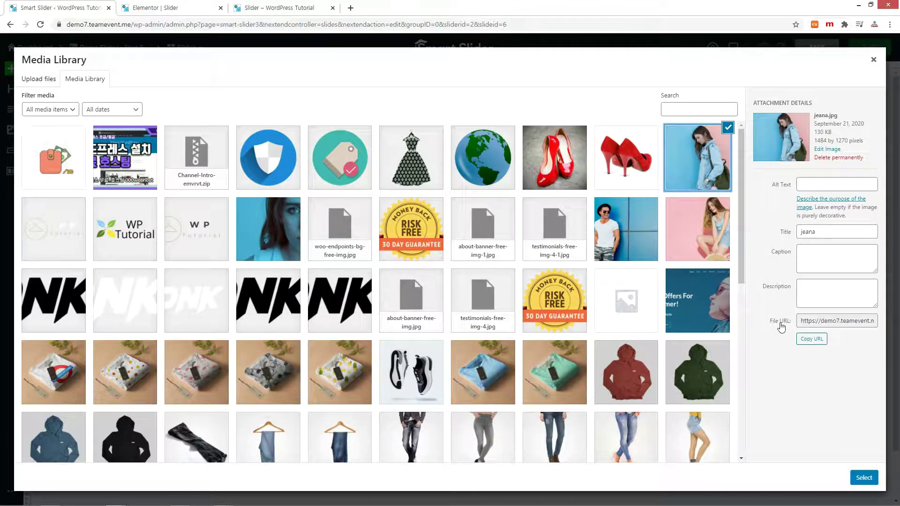
{"action": "left_click", "coordinate": [864, 478]}
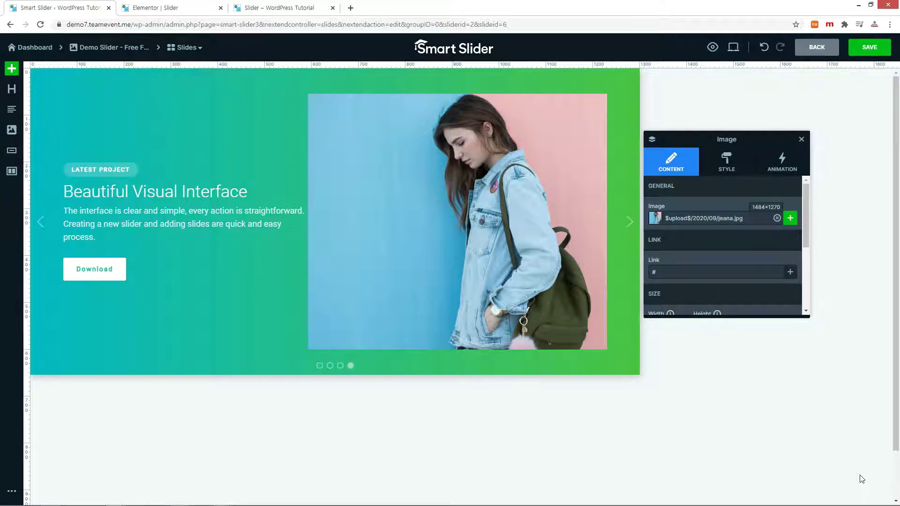
Narrow the description text layer and increase the slide's padding on all four sides, with 140 px on the right
{"action": "left_click", "coordinate": [145, 219]}
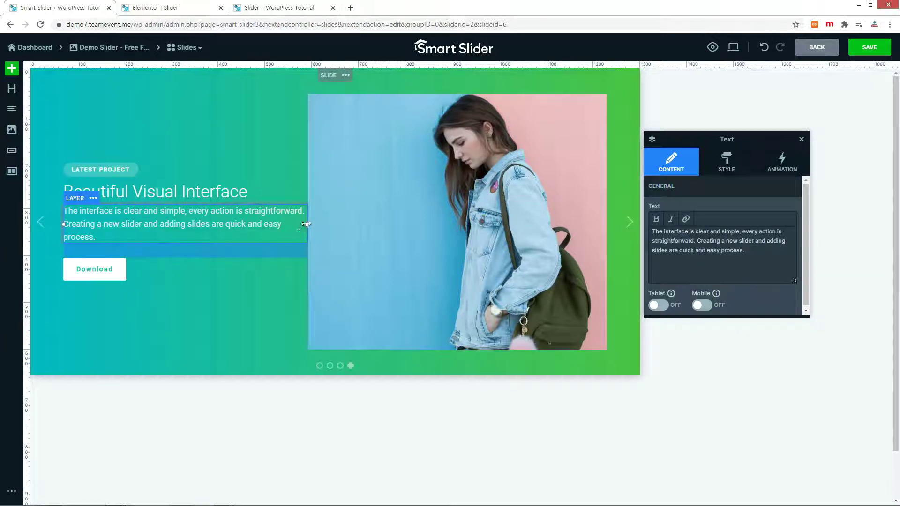
{"action": "left_click_drag", "start_coordinate": [308, 226], "coordinate": [271, 225]}
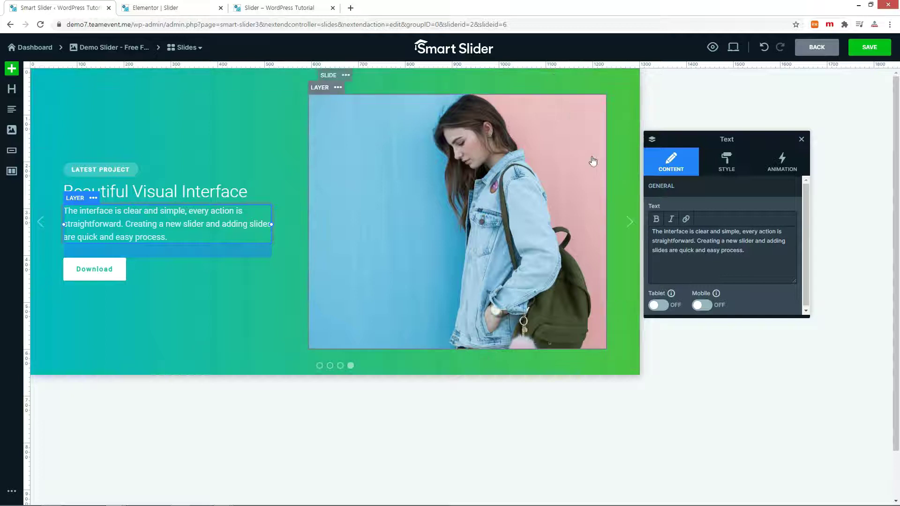
{"action": "left_click", "coordinate": [619, 224]}
{"action": "left_click_drag", "start_coordinate": [619, 222], "coordinate": [576, 230]}
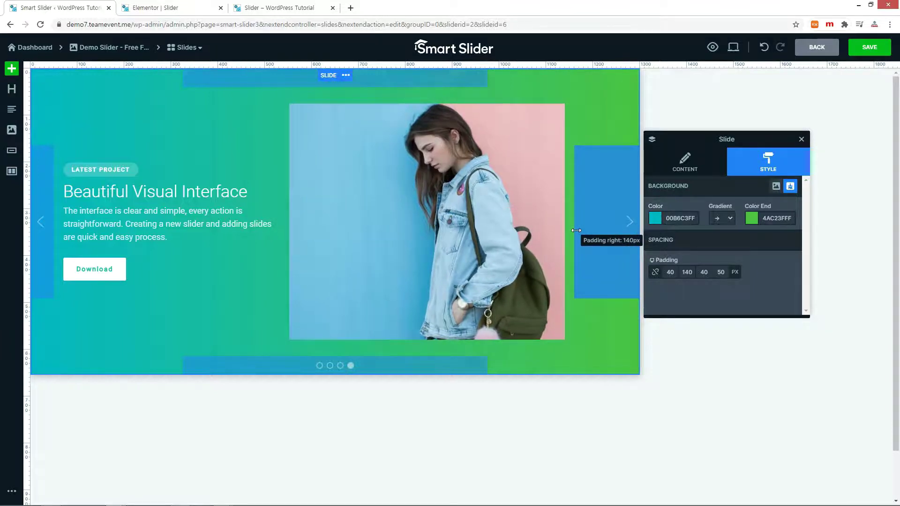
{"action": "left_click_drag", "start_coordinate": [51, 271], "coordinate": [100, 256]}
{"action": "left_click_drag", "start_coordinate": [376, 344], "coordinate": [378, 350]}
{"action": "left_click_drag", "start_coordinate": [388, 83], "coordinate": [389, 97]}
Show the style settings of the jeana.jpg image layer and preview the slide in the tablet and mobile views
{"action": "left_click", "coordinate": [428, 191]}
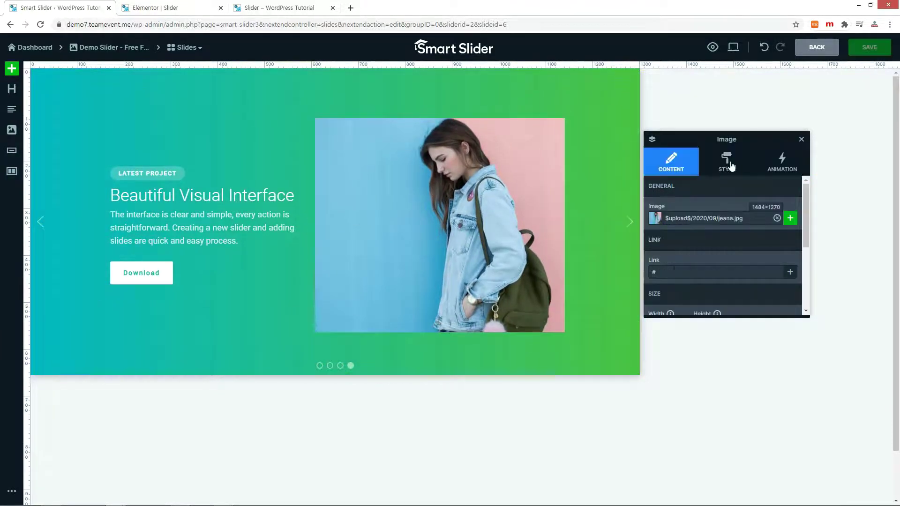
{"action": "left_click", "coordinate": [727, 166]}
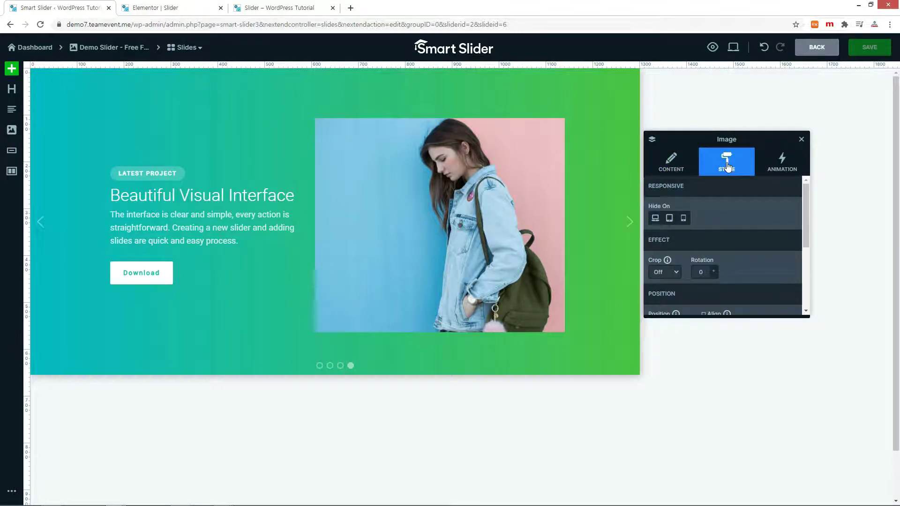
{"action": "mouse_move", "coordinate": [737, 47]}
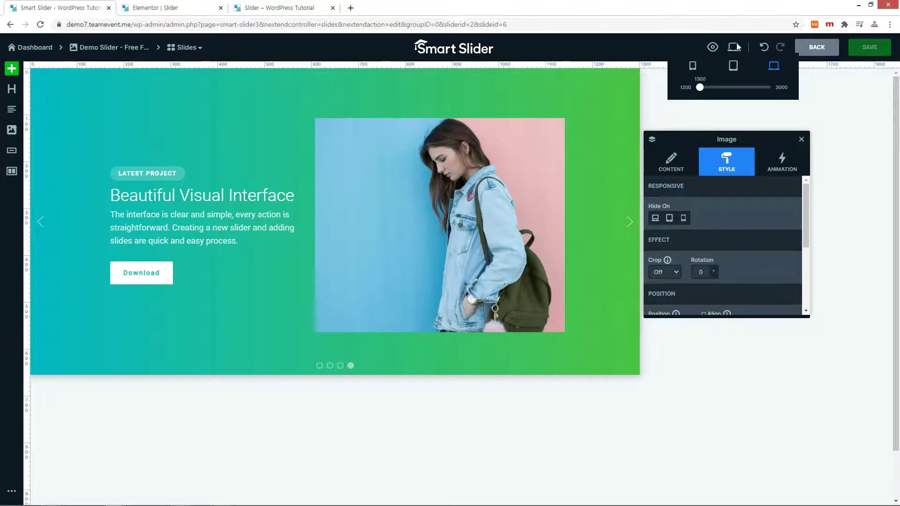
{"action": "left_click", "coordinate": [732, 69]}
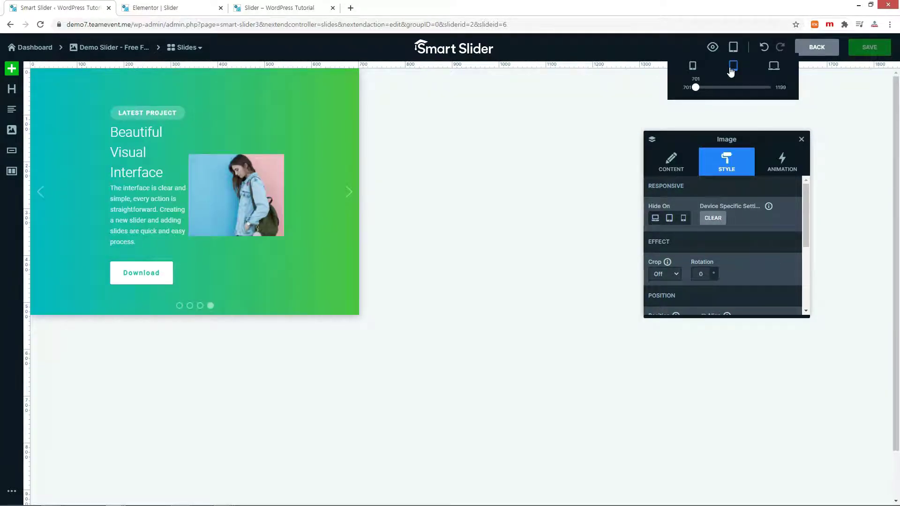
{"action": "left_click", "coordinate": [693, 69]}
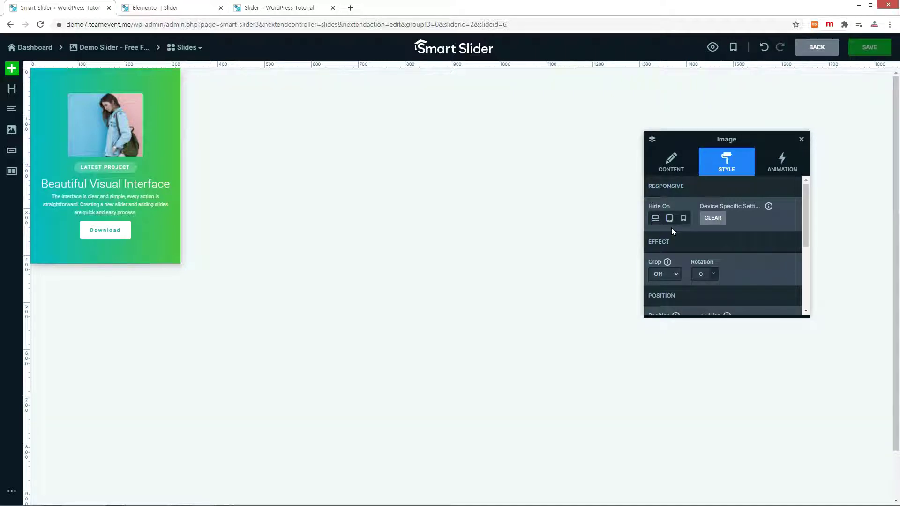
Hide the image layer on mobile and compare the slide in the tablet and desktop views
{"action": "left_click", "coordinate": [684, 218]}
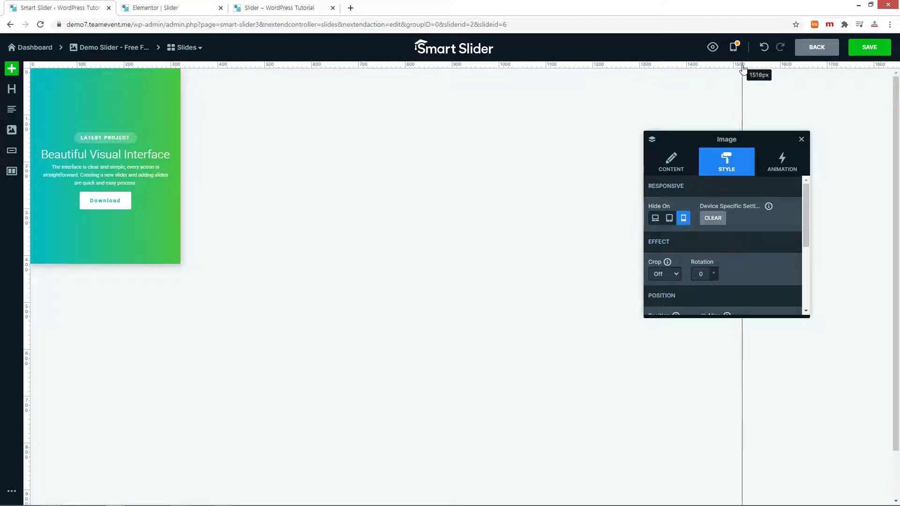
{"action": "mouse_move", "coordinate": [734, 49]}
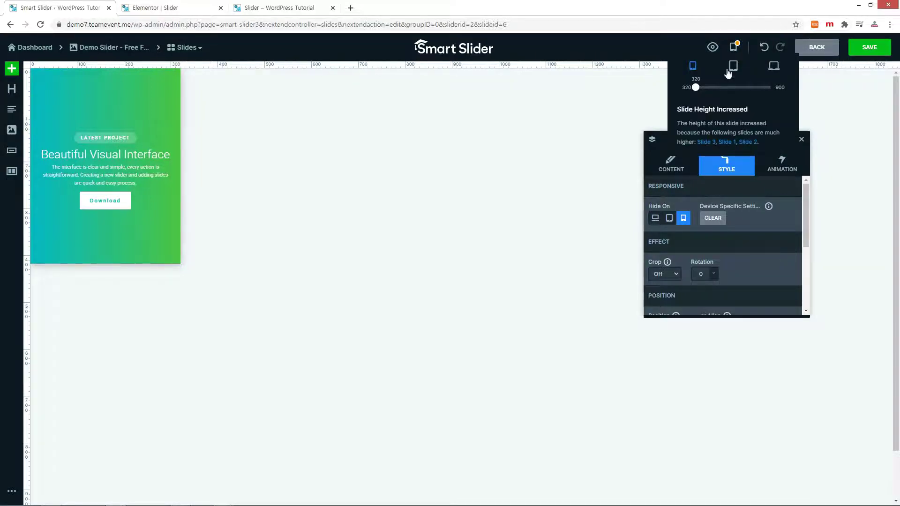
{"action": "left_click", "coordinate": [729, 70]}
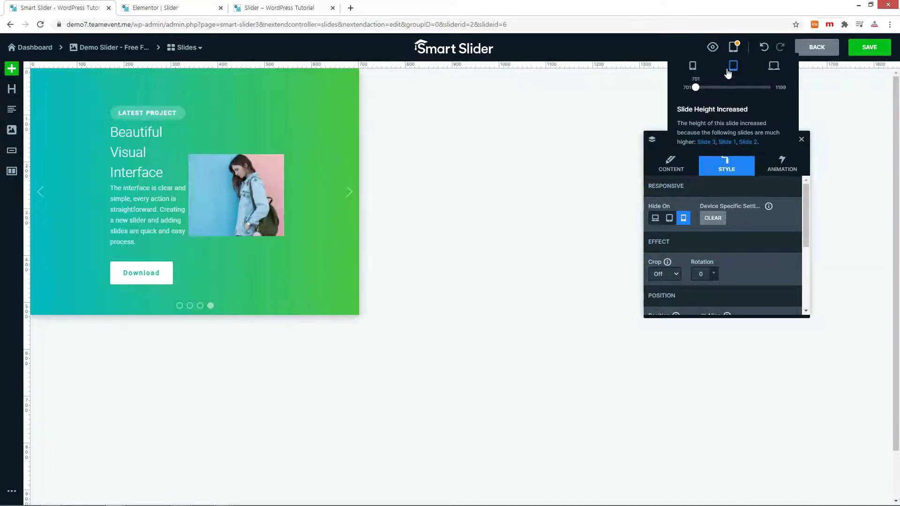
{"action": "left_click", "coordinate": [774, 69]}
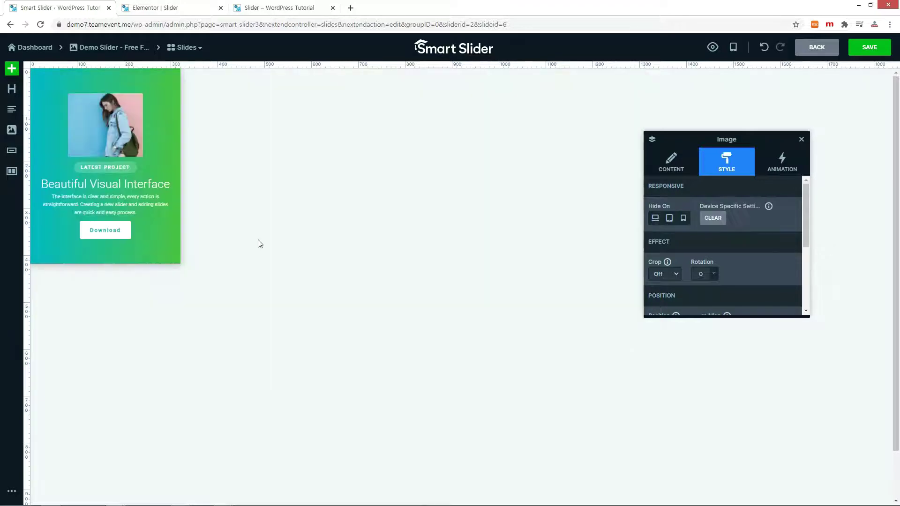
In the mobile view, narrow the description text layer slightly and reduce the heading's font size
{"action": "left_click", "coordinate": [127, 212]}
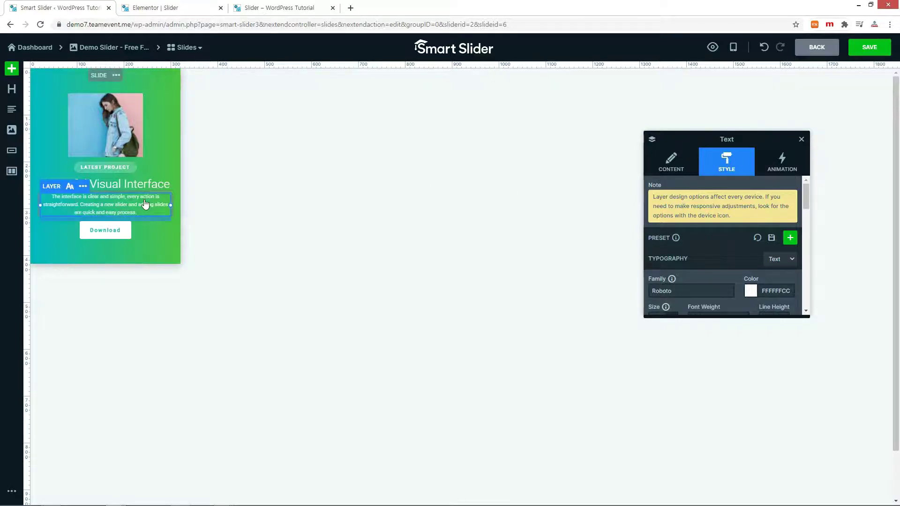
{"action": "left_click_drag", "start_coordinate": [170, 205], "coordinate": [160, 206]}
{"action": "left_click", "coordinate": [106, 184]}
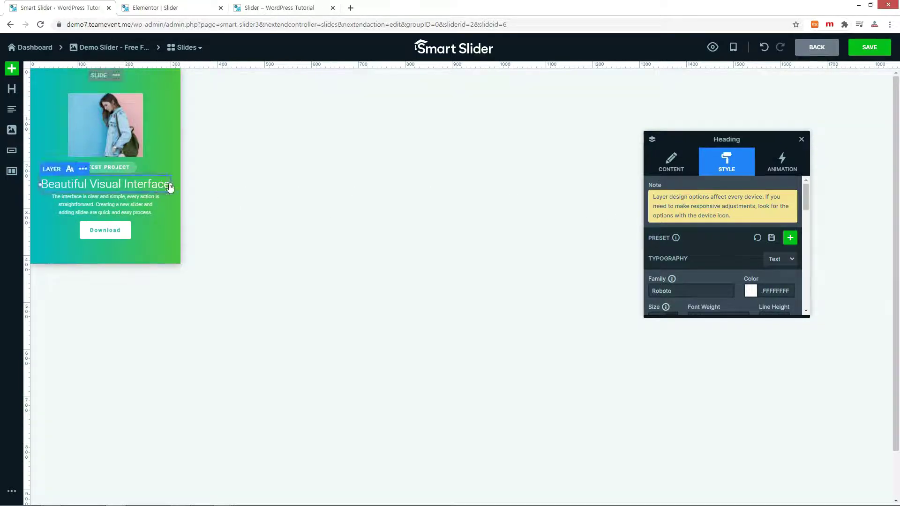
{"action": "scroll", "coordinate": [753, 244], "scroll_direction": "down", "scroll_amount": 2}
{"action": "left_click_drag", "start_coordinate": [661, 255], "coordinate": [659, 256]}
{"action": "scroll", "coordinate": [786, 239], "scroll_direction": "down", "scroll_amount": 3}
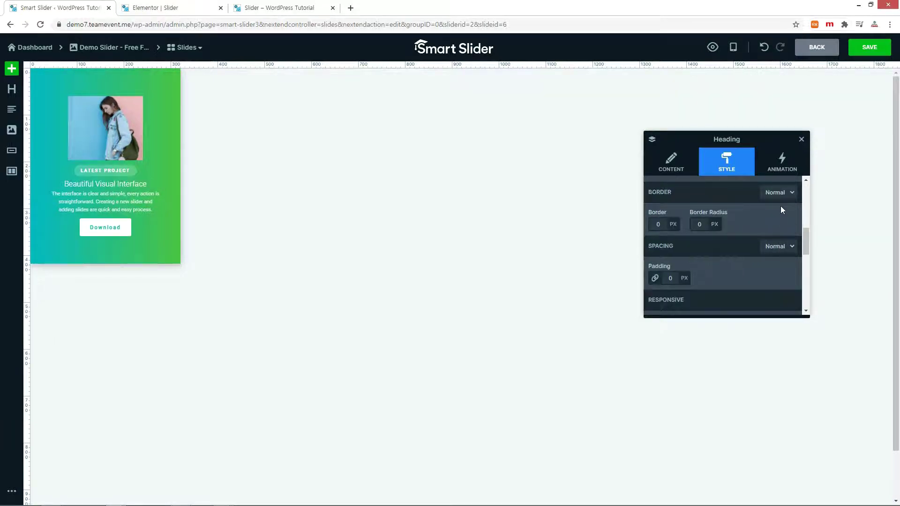
Set the "Beautiful Visual Interface" heading's padding to 10 px and save the slide
{"action": "left_click", "coordinate": [671, 278]}
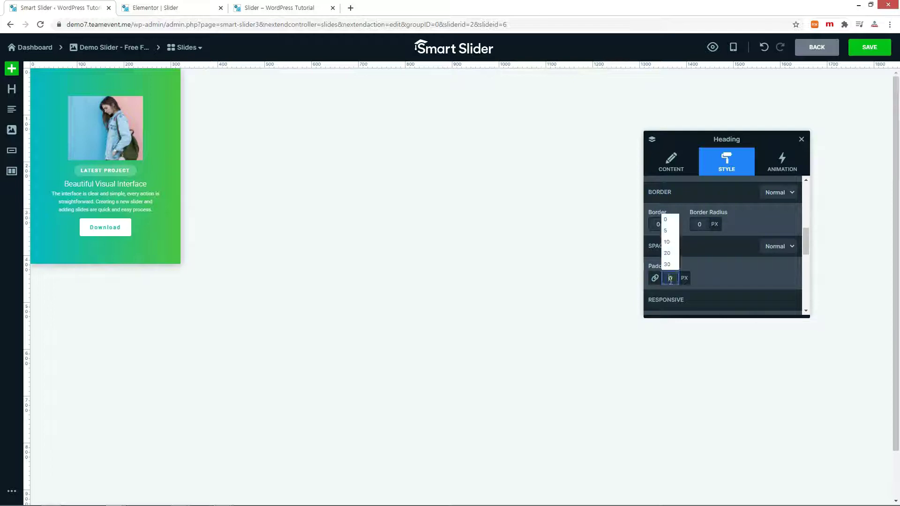
{"action": "left_click", "coordinate": [668, 243]}
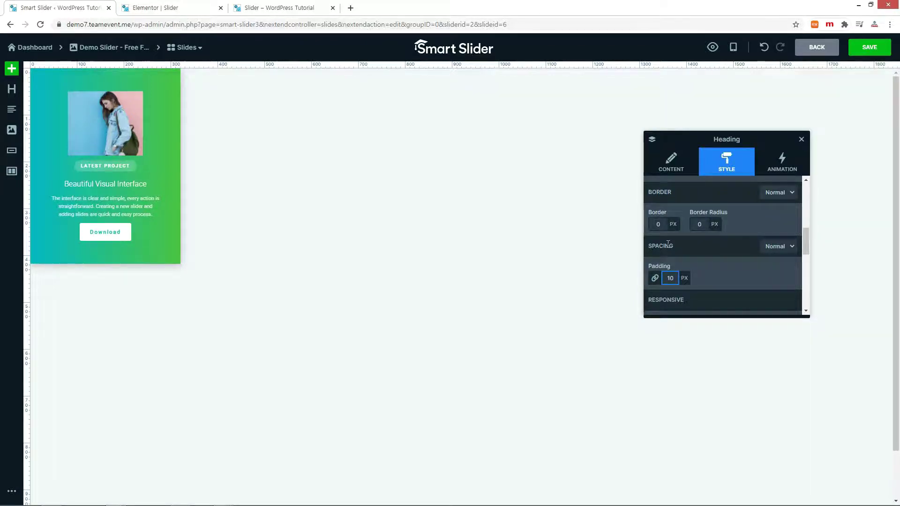
{"action": "left_click", "coordinate": [873, 47]}
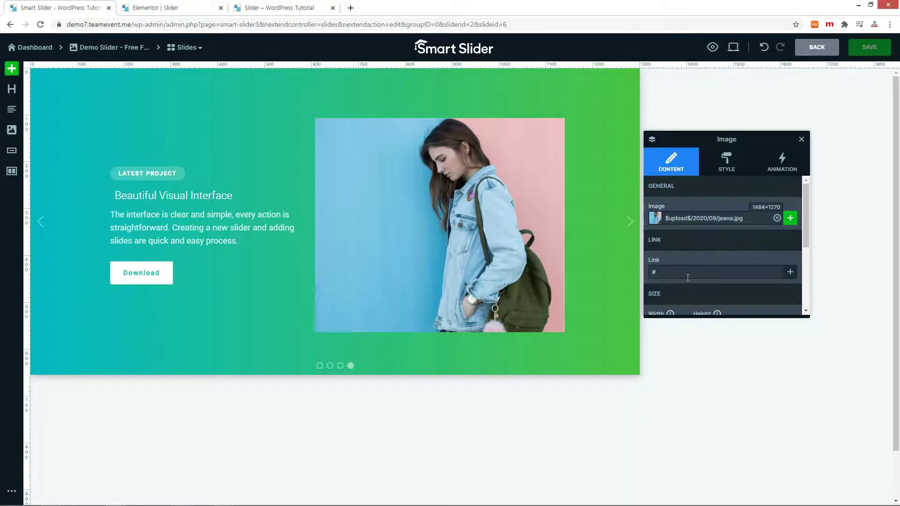
Set the image layer's link to /store and save the slide
{"action": "left_click", "coordinate": [689, 277]}
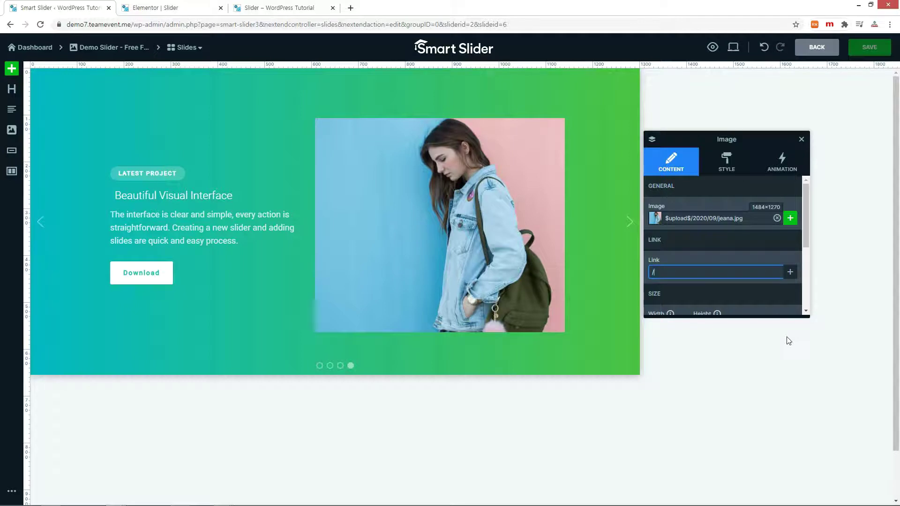
{"action": "type", "text": "/store"}
{"action": "left_click", "coordinate": [867, 48]}
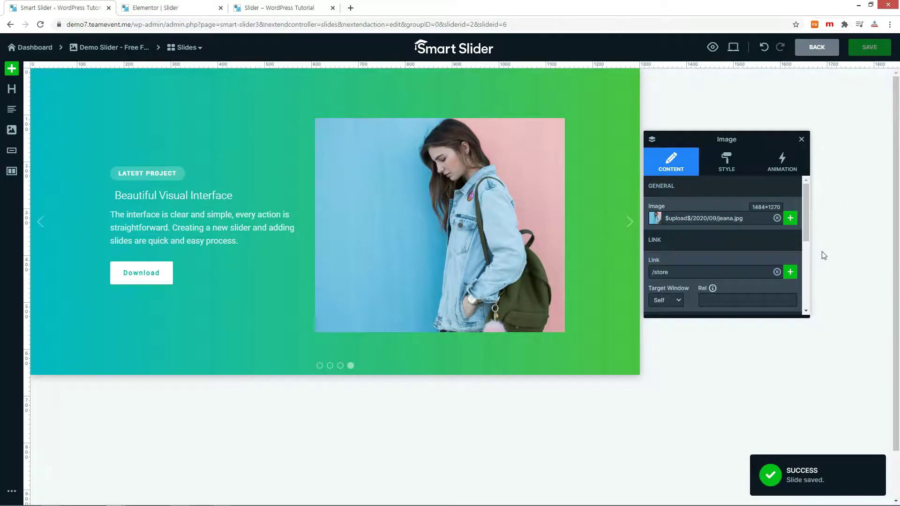
On the live Slider page, go to the slide with the jeana.jpg image and test the image's link
{"action": "left_click", "coordinate": [280, 8]}
{"action": "left_click", "coordinate": [882, 251]}
{"action": "left_click", "coordinate": [547, 263]}
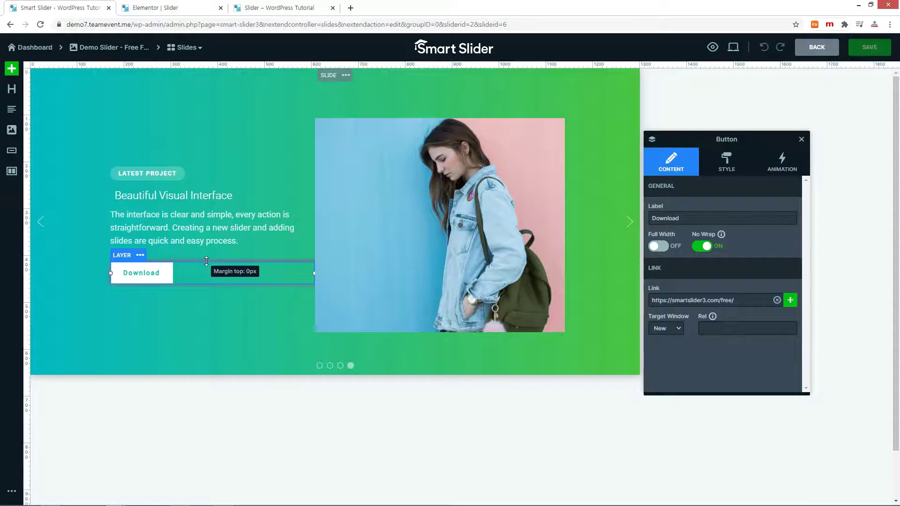
Increase the Download button's top margin and place a duplicate of the button over the lower part of the image
{"action": "left_click_drag", "start_coordinate": [207, 262], "coordinate": [214, 281]}
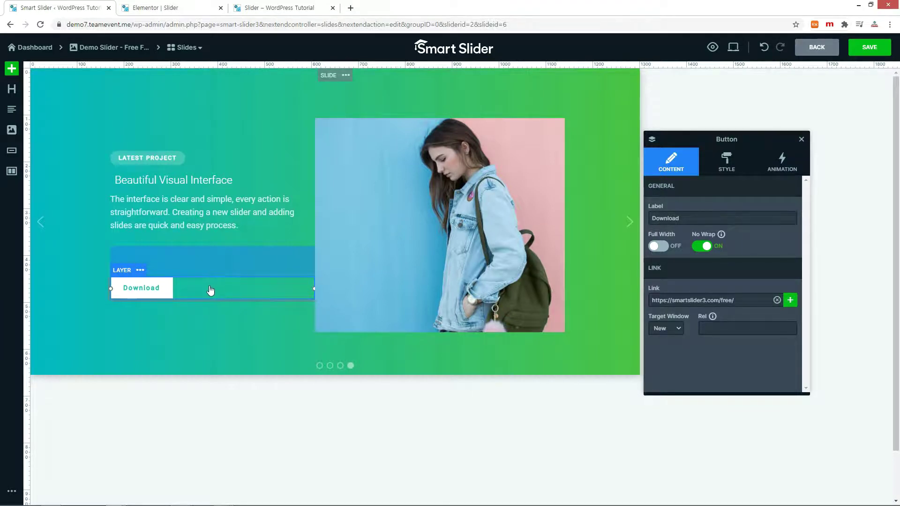
{"action": "left_click", "coordinate": [141, 271]}
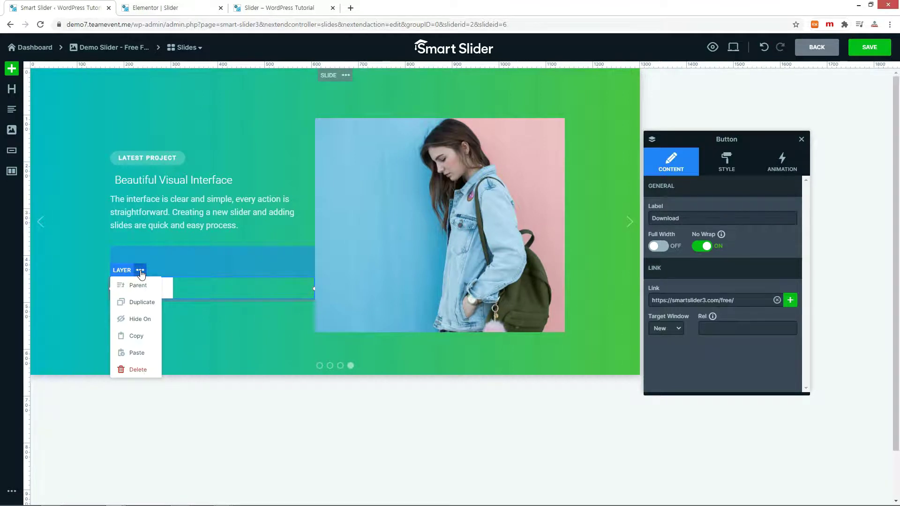
{"action": "left_click", "coordinate": [137, 302]}
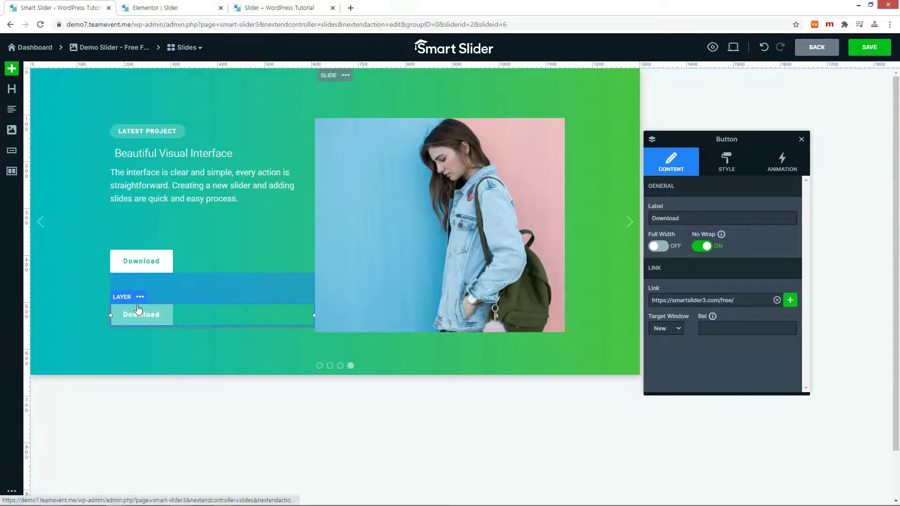
{"action": "left_click_drag", "start_coordinate": [147, 318], "coordinate": [351, 316]}
{"action": "left_click_drag", "start_coordinate": [422, 323], "coordinate": [461, 280]}
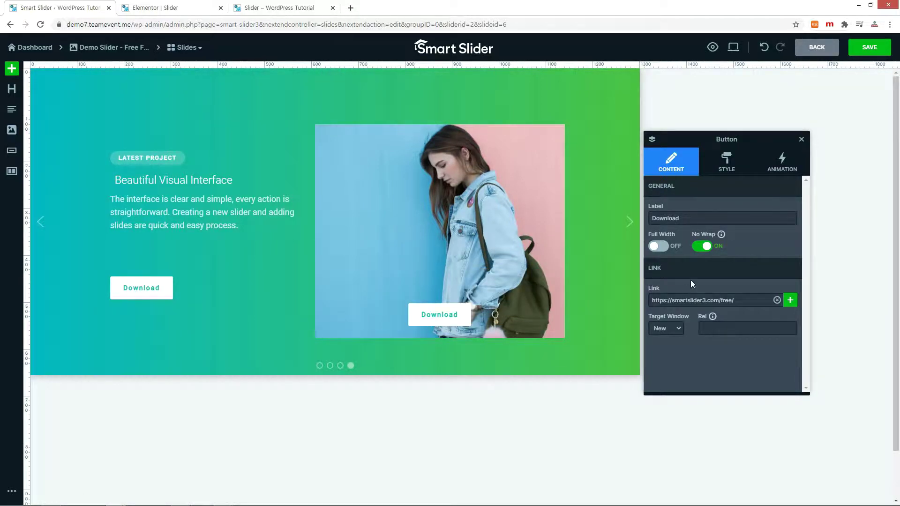
Label the duplicated button "Shop Now" and paste a replacement link for it
{"action": "triple_click", "coordinate": [715, 218]}
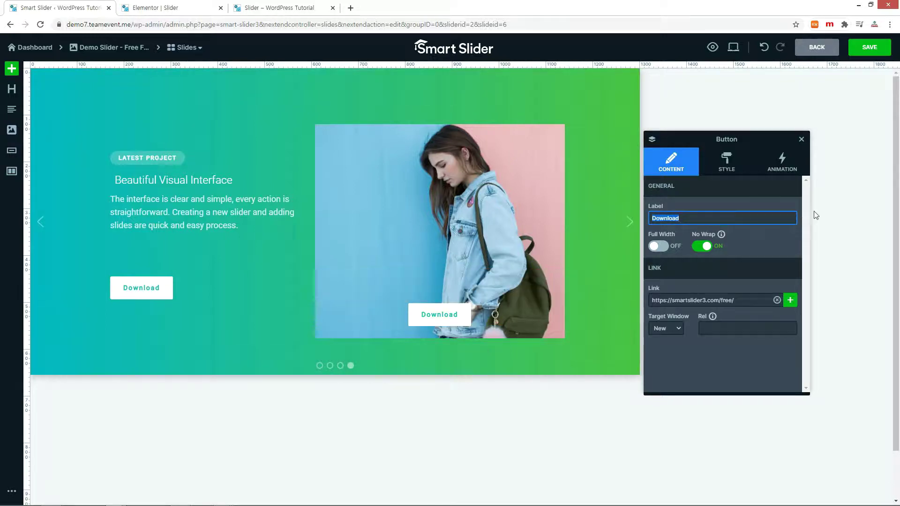
{"action": "type", "text": "Shop Now"}
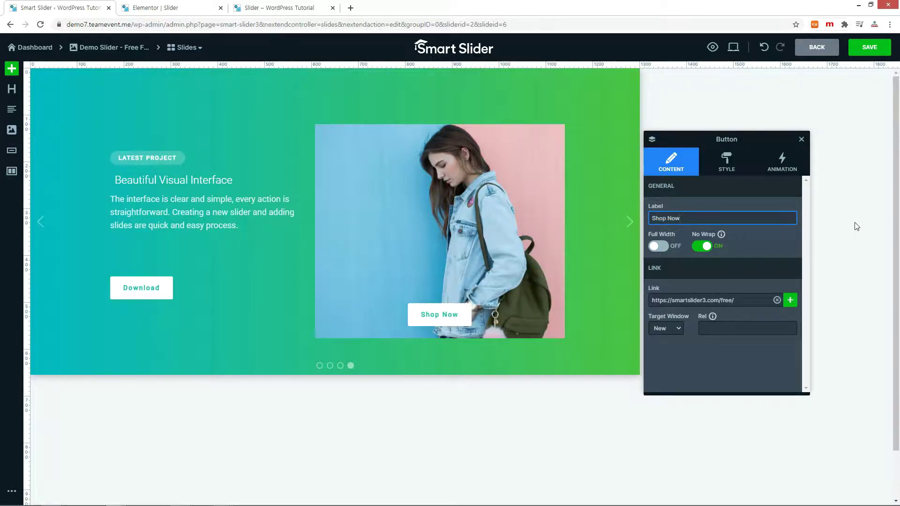
{"action": "key", "text": "Tab"}
{"action": "key", "text": "ctrl+v"}
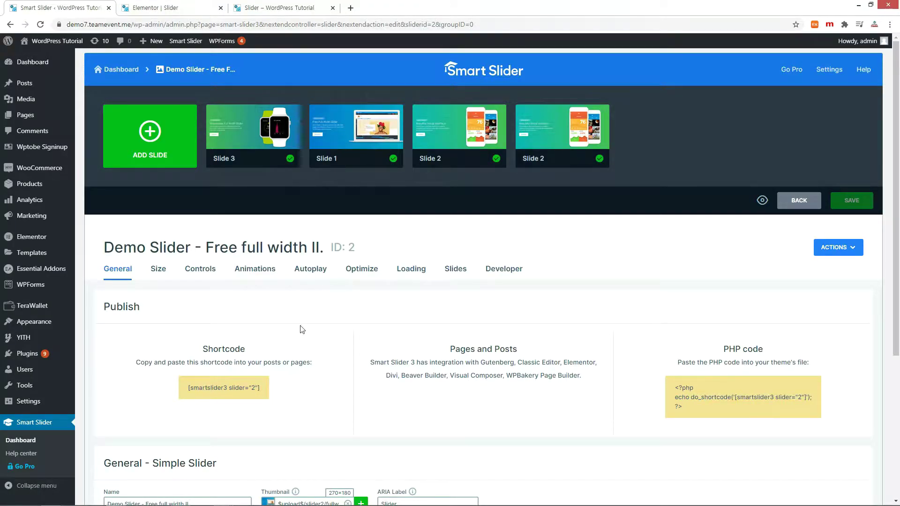
In the slider's size settings, set the layout to Boxed, save the slider and reload the live Slider page to check it
{"action": "left_click", "coordinate": [159, 271]}
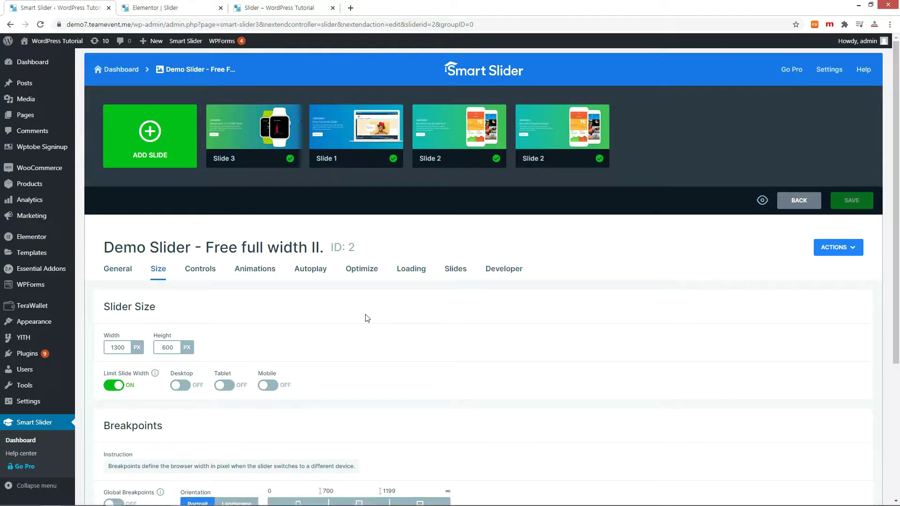
{"action": "scroll", "coordinate": [367, 319], "scroll_direction": "down", "scroll_amount": 2}
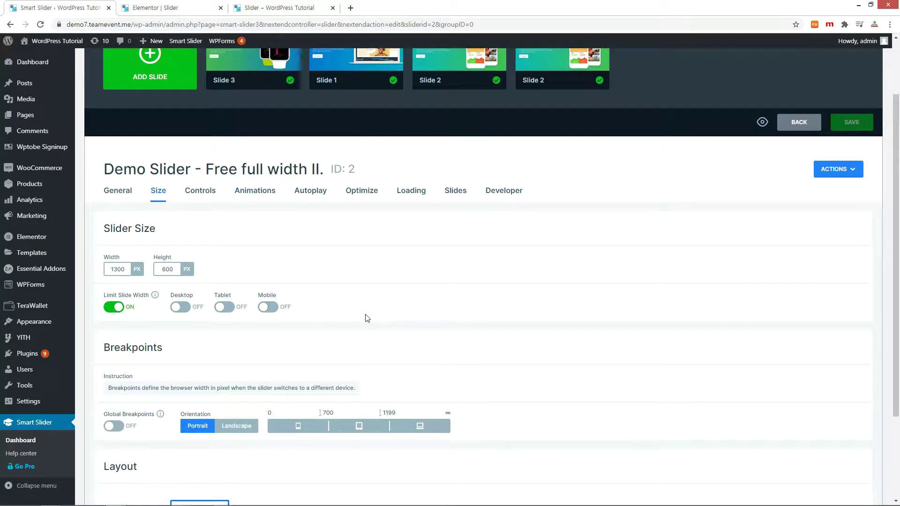
{"action": "scroll", "coordinate": [367, 318], "scroll_direction": "down", "scroll_amount": 2}
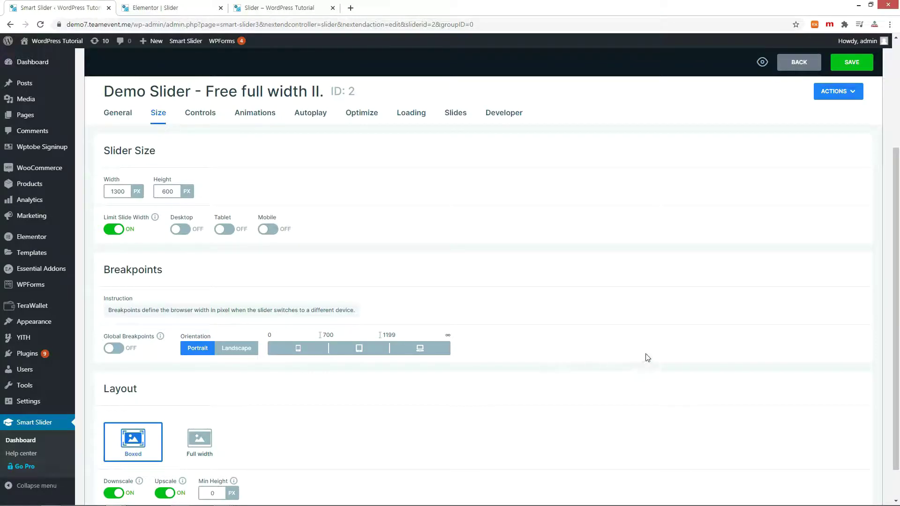
{"action": "left_click", "coordinate": [857, 66]}
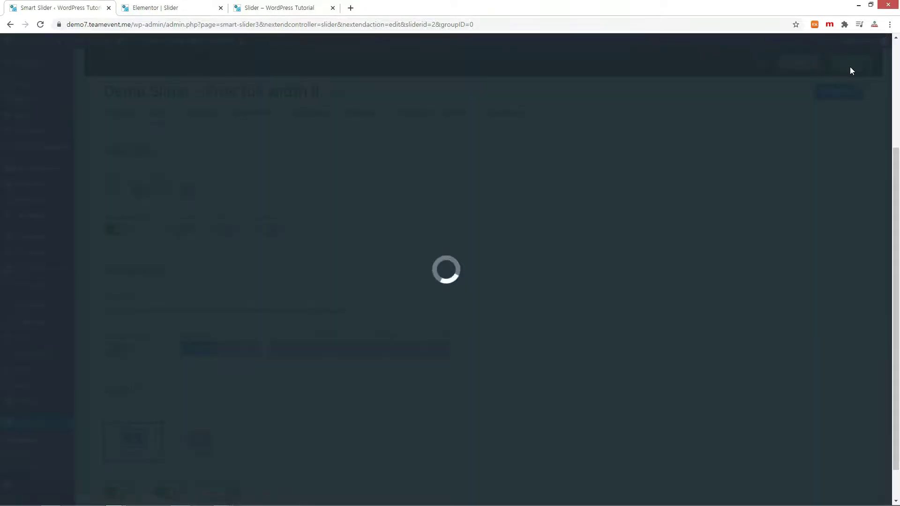
{"action": "left_click", "coordinate": [283, 9]}
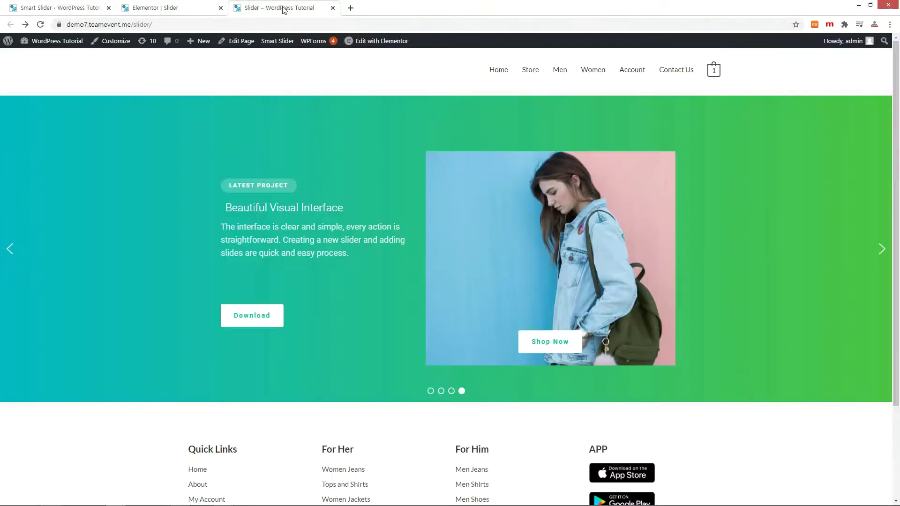
{"action": "key", "text": "F5"}
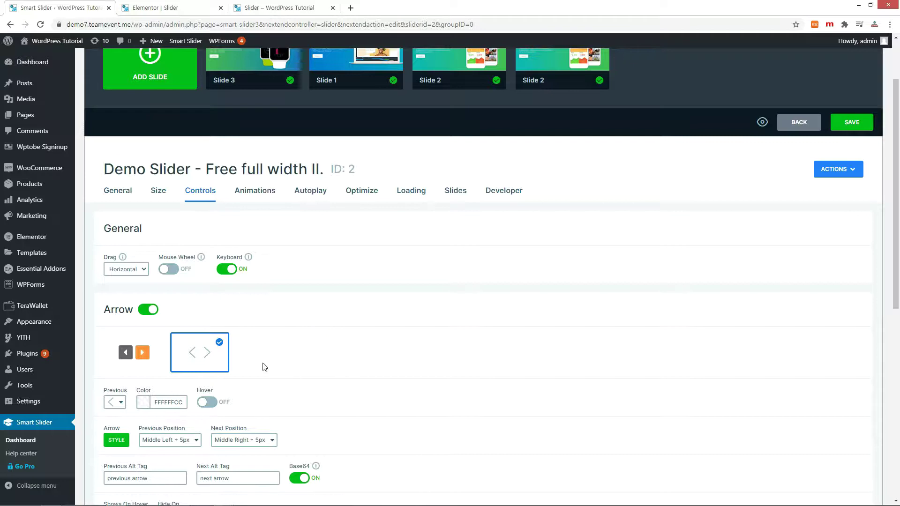
In the slider's control settings, change the Previous arrow to the circled arrow icon and turn off the bullets
{"action": "left_click", "coordinate": [144, 310]}
{"action": "left_click", "coordinate": [144, 310]}
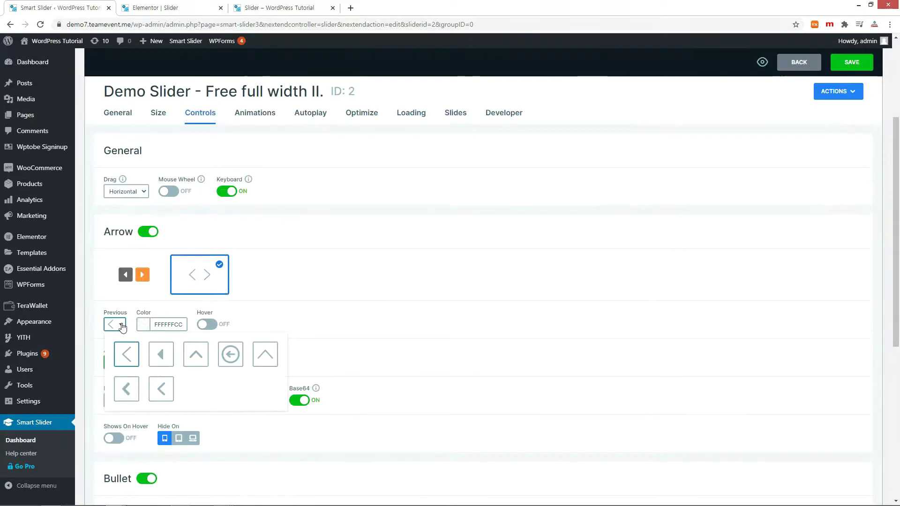
{"action": "left_click", "coordinate": [229, 355]}
{"action": "scroll", "coordinate": [188, 375], "scroll_direction": "down", "scroll_amount": 2}
{"action": "left_click", "coordinate": [145, 402]}
Save the slider and reload the live Slider page to check the changed controls
{"action": "left_click", "coordinate": [857, 68]}
{"action": "left_click", "coordinate": [280, 8]}
{"action": "key", "text": "F5"}
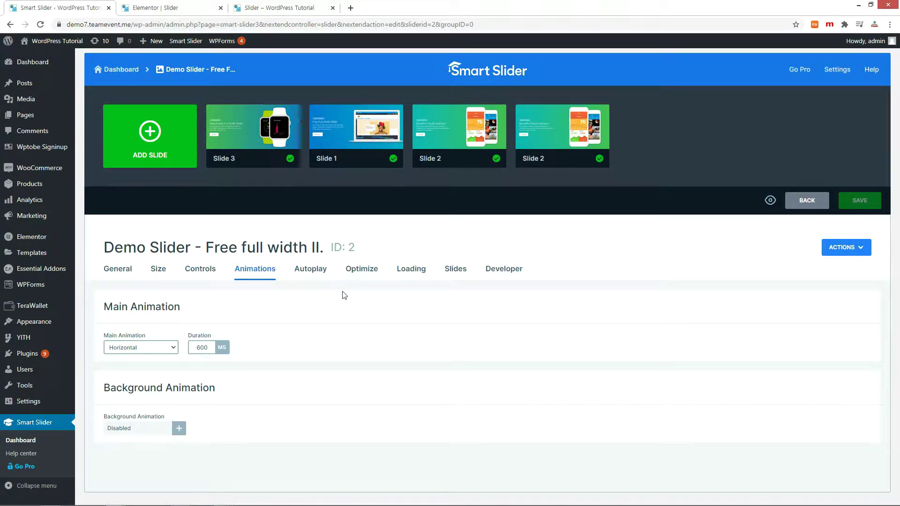
Set the slider's main animation to Vertical and save the slider
{"action": "left_click", "coordinate": [167, 353]}
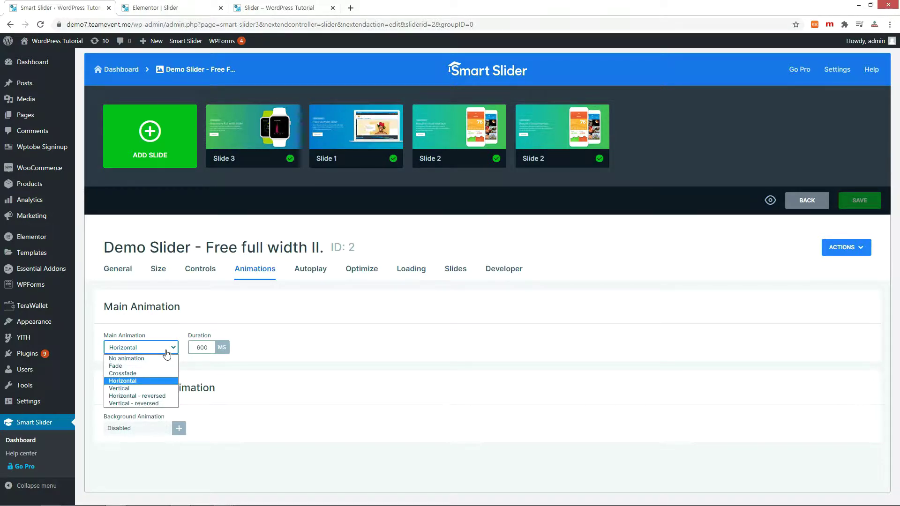
{"action": "left_click", "coordinate": [140, 389]}
{"action": "left_click", "coordinate": [860, 201]}
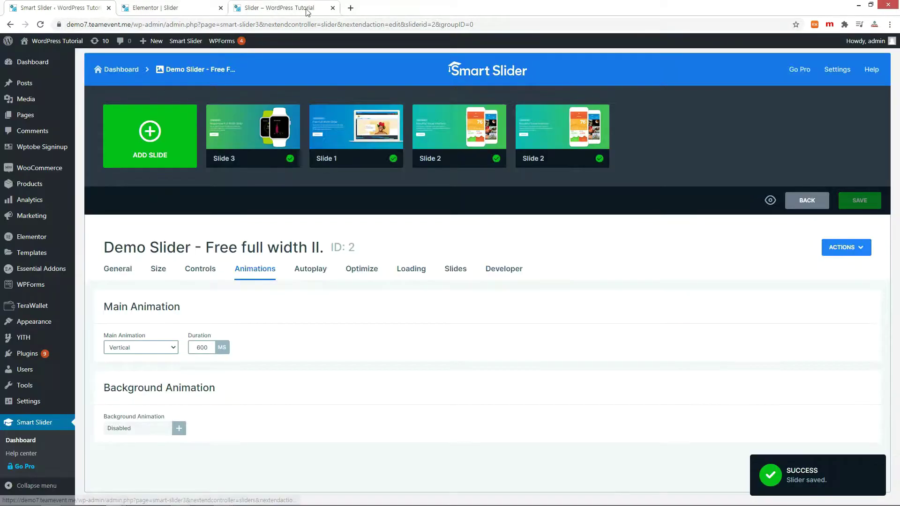
Reload the live Slider page and advance through the slides to check the vertical animation
{"action": "left_click", "coordinate": [283, 8]}
{"action": "key", "text": "F5"}
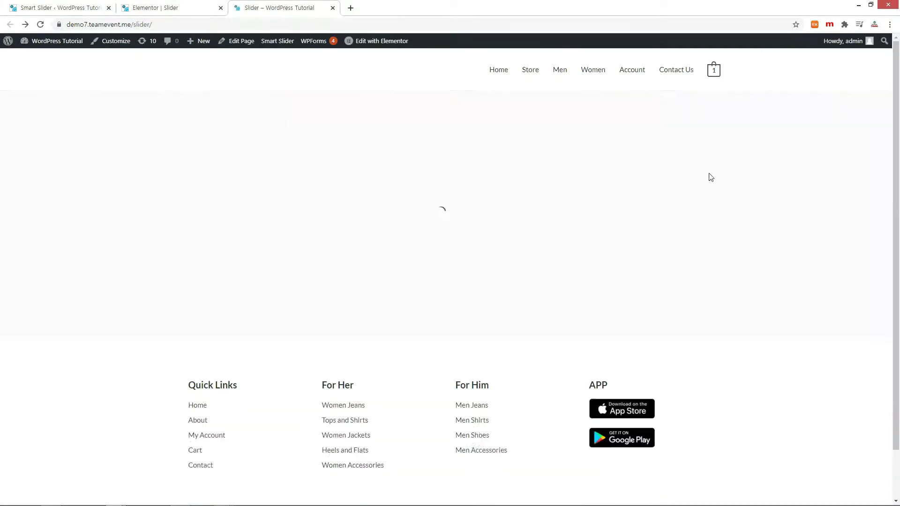
{"action": "left_click", "coordinate": [881, 250]}
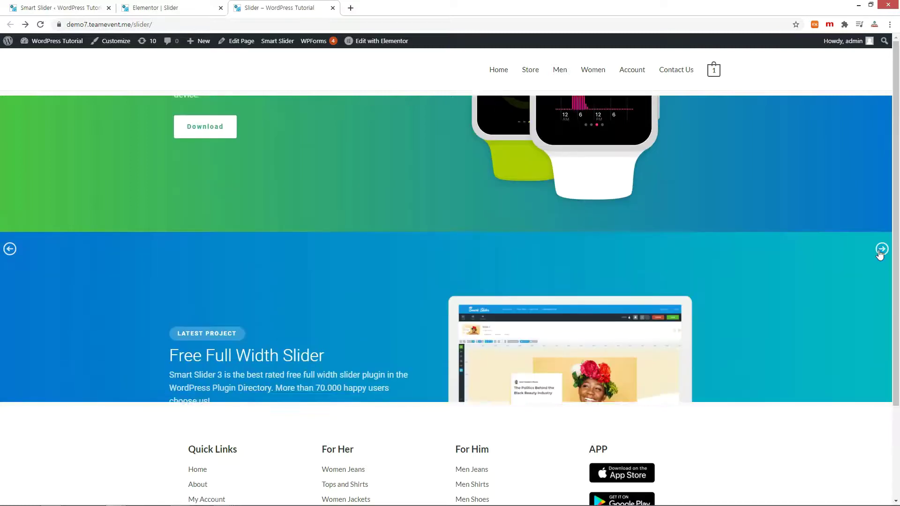
{"action": "left_click", "coordinate": [880, 254]}
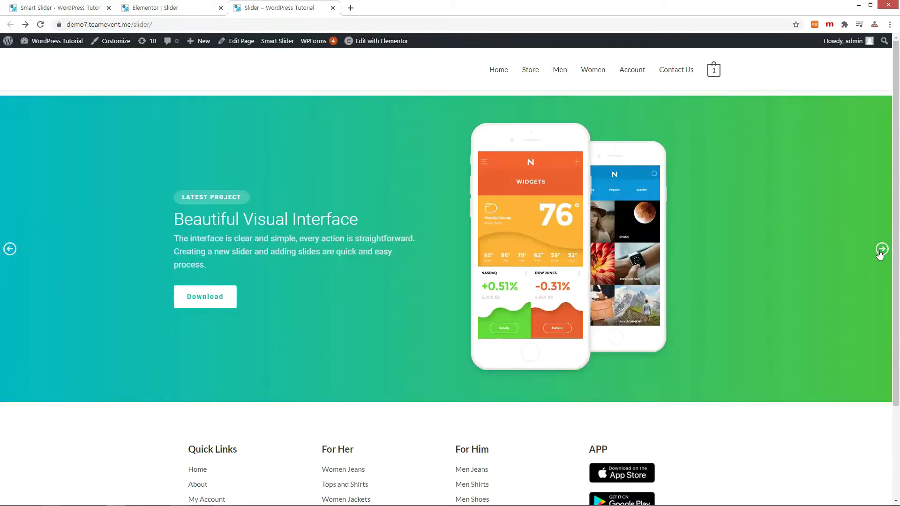
Turn on autoplay for the demo slider and save the slider
{"action": "left_click", "coordinate": [42, 8]}
{"action": "left_click", "coordinate": [311, 268]}
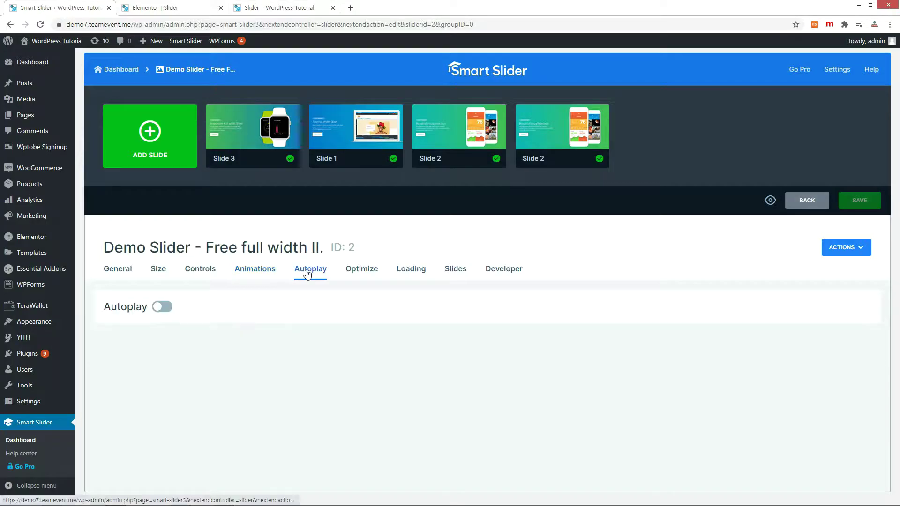
{"action": "left_click", "coordinate": [164, 309]}
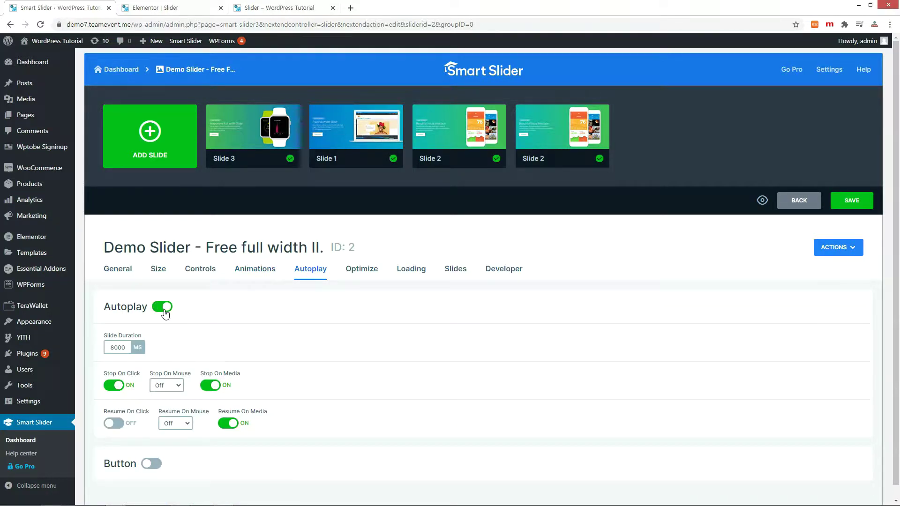
{"action": "left_click", "coordinate": [114, 348]}
{"action": "left_click", "coordinate": [854, 201]}
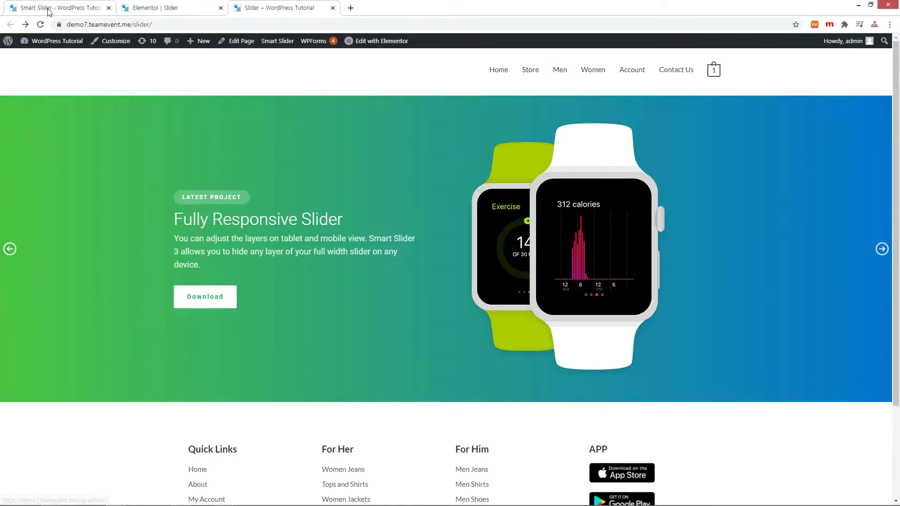
Create a new Simple slider project from scratch named My project, 1200 × 600 px, with the Full width layout
{"action": "left_click", "coordinate": [60, 8]}
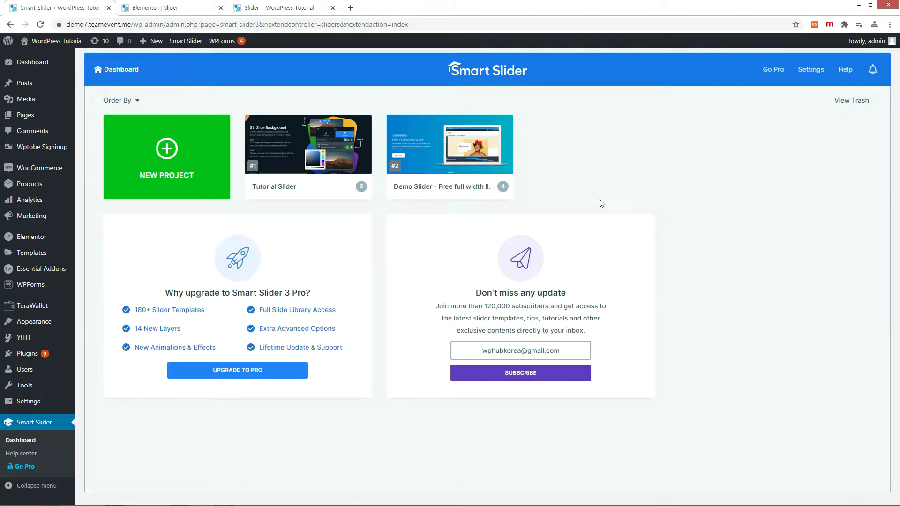
{"action": "left_click", "coordinate": [172, 150]}
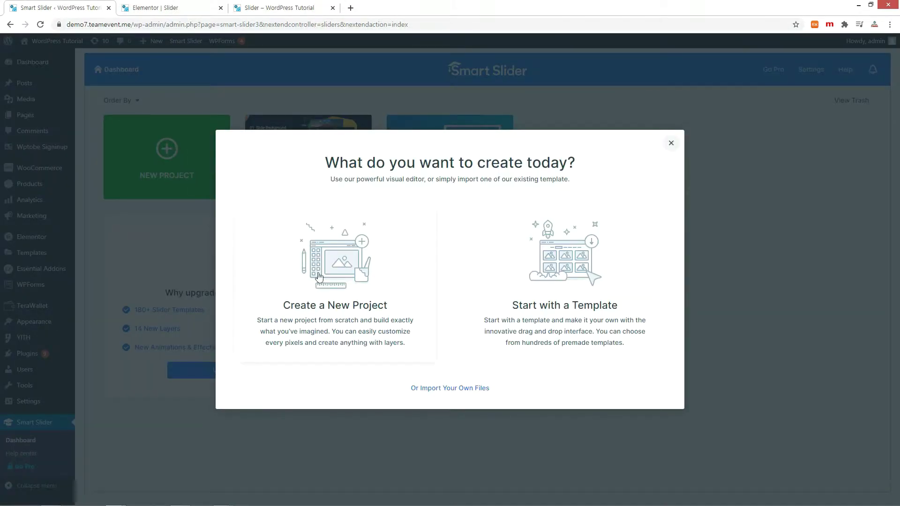
{"action": "left_click", "coordinate": [360, 270]}
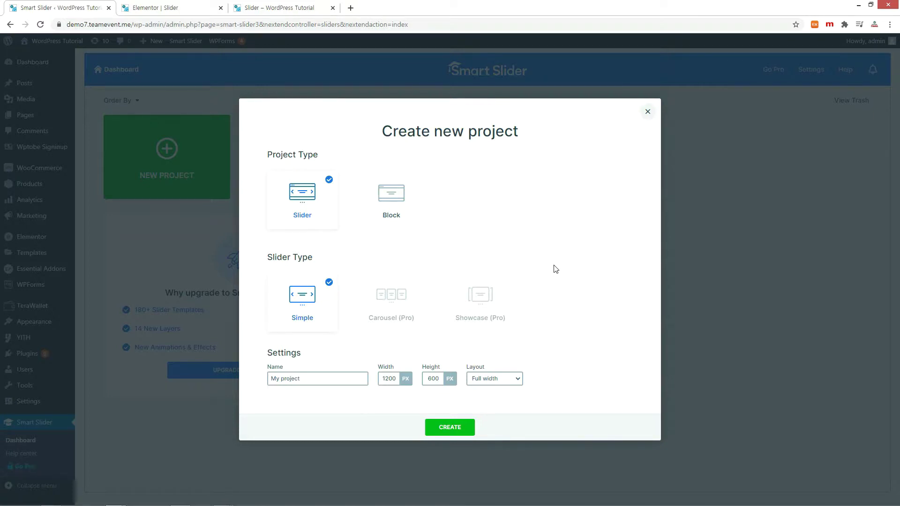
{"action": "left_click", "coordinate": [450, 427]}
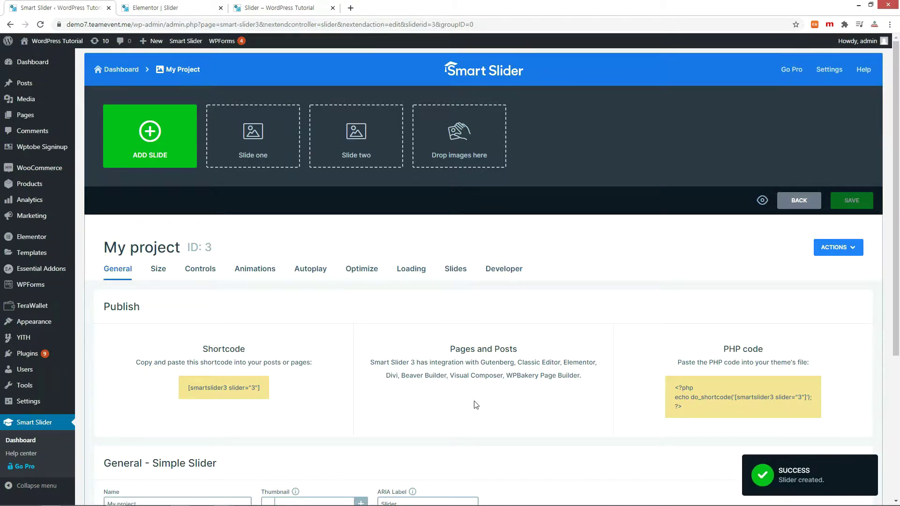
Add three image slides to the project from the media library: men-fashion-free-img, women-fashion-free-img and jeana
{"action": "left_click", "coordinate": [157, 149]}
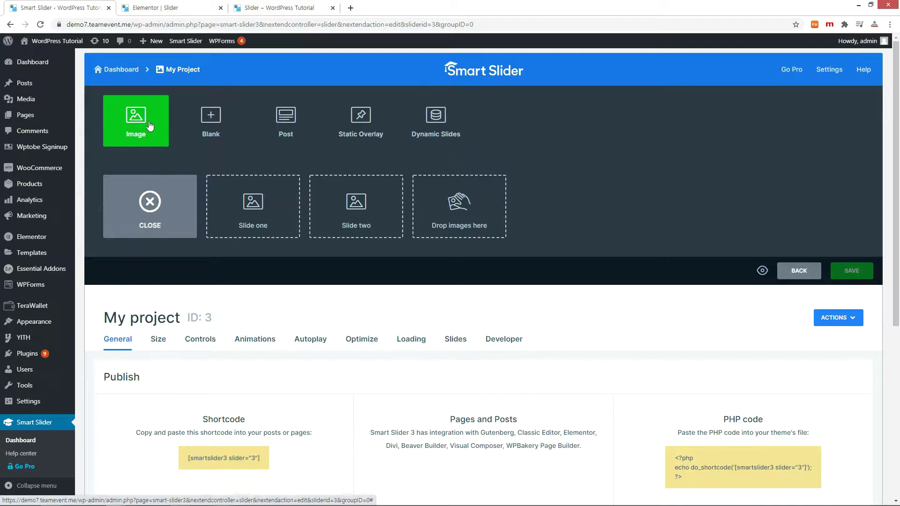
{"action": "left_click", "coordinate": [150, 126]}
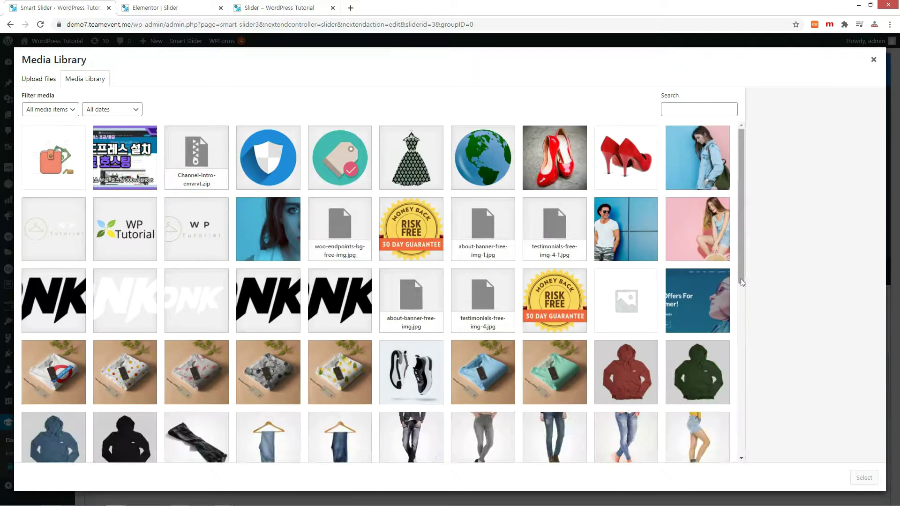
{"action": "left_click", "coordinate": [629, 237]}
{"action": "left_click", "coordinate": [868, 478]}
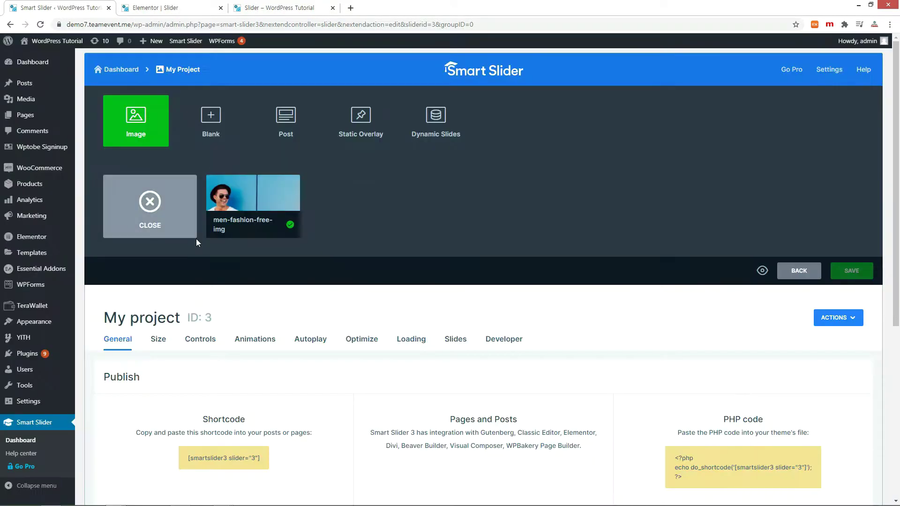
{"action": "left_click", "coordinate": [148, 135]}
{"action": "left_click", "coordinate": [709, 234]}
{"action": "left_click", "coordinate": [866, 477]}
{"action": "left_click", "coordinate": [146, 129]}
{"action": "left_click", "coordinate": [696, 174]}
{"action": "left_click", "coordinate": [866, 477]}
{"action": "left_click", "coordinate": [852, 271]}
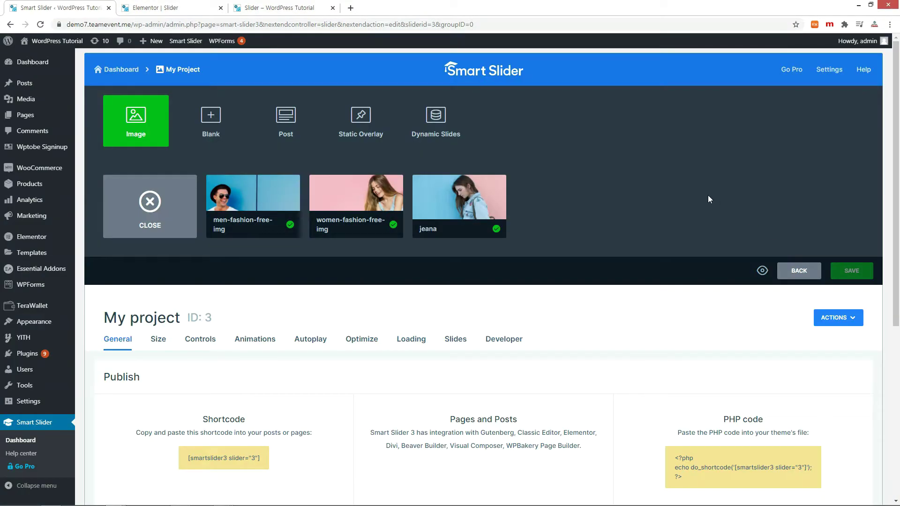
On the men-fashion-free-img slide, add a heading layer and a text layer below it, and narrow the text layer
{"action": "left_click", "coordinate": [253, 195]}
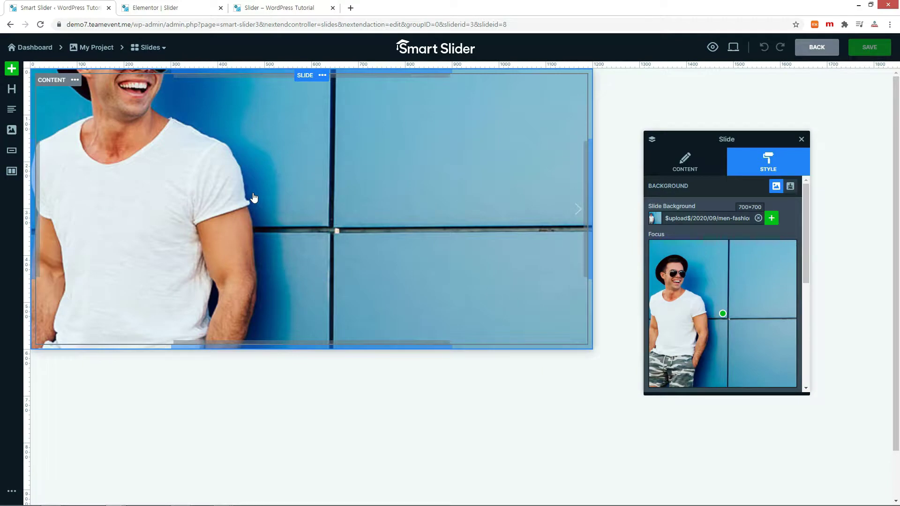
{"action": "left_click", "coordinate": [12, 91]}
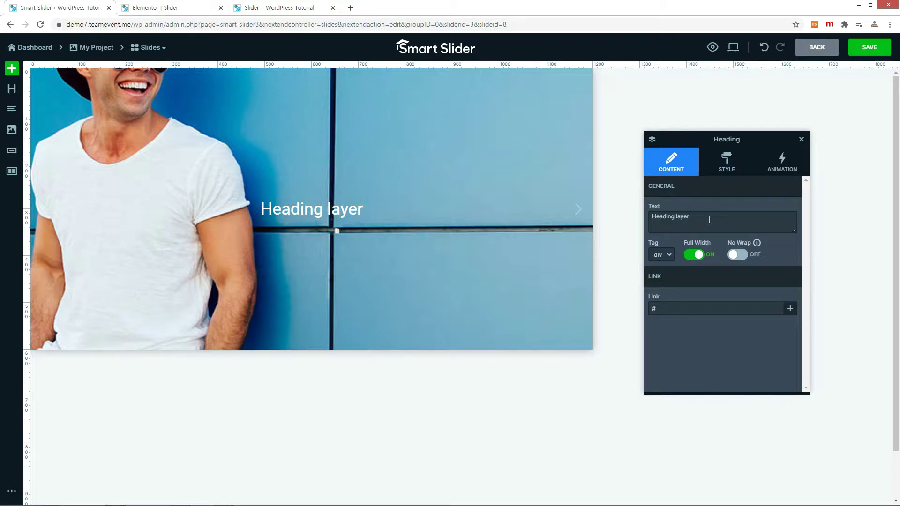
{"action": "left_click", "coordinate": [13, 111]}
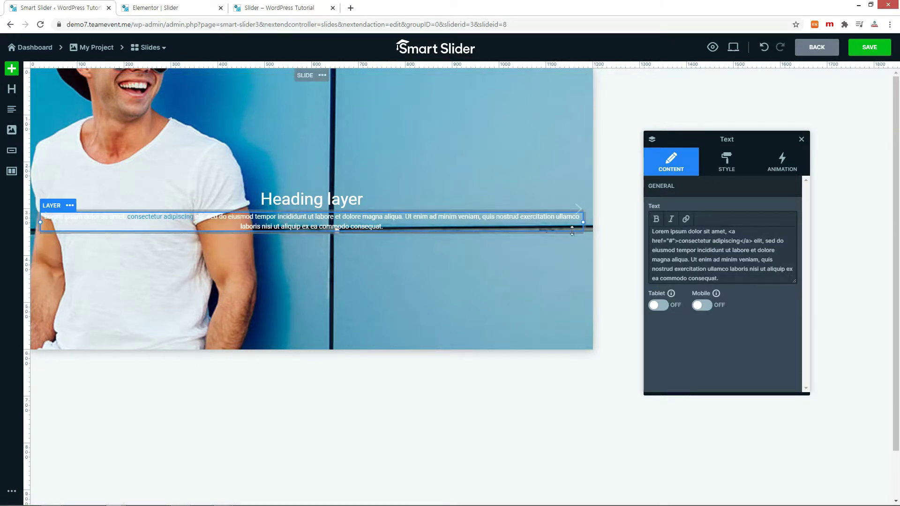
{"action": "left_click_drag", "start_coordinate": [582, 222], "coordinate": [491, 221]}
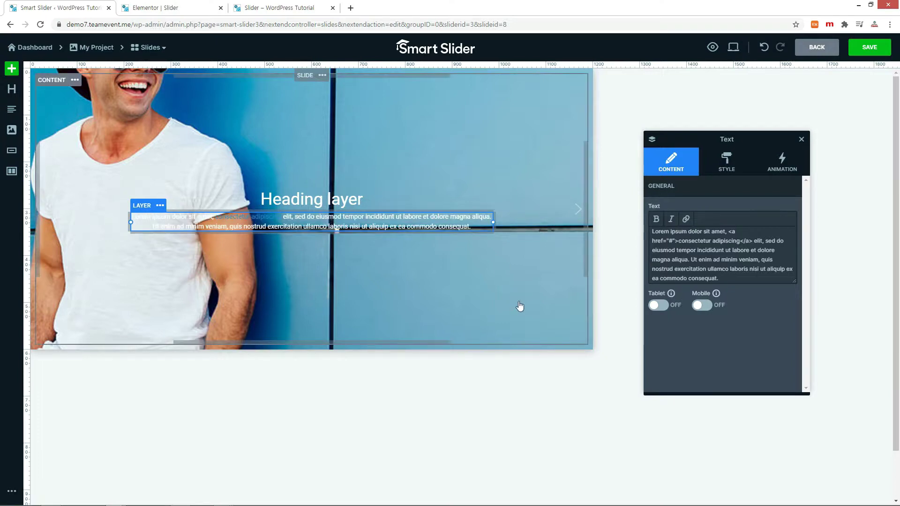
Add a narrowed image layer below the text and set its image to team4free-img.png from the media library
{"action": "left_click", "coordinate": [12, 130]}
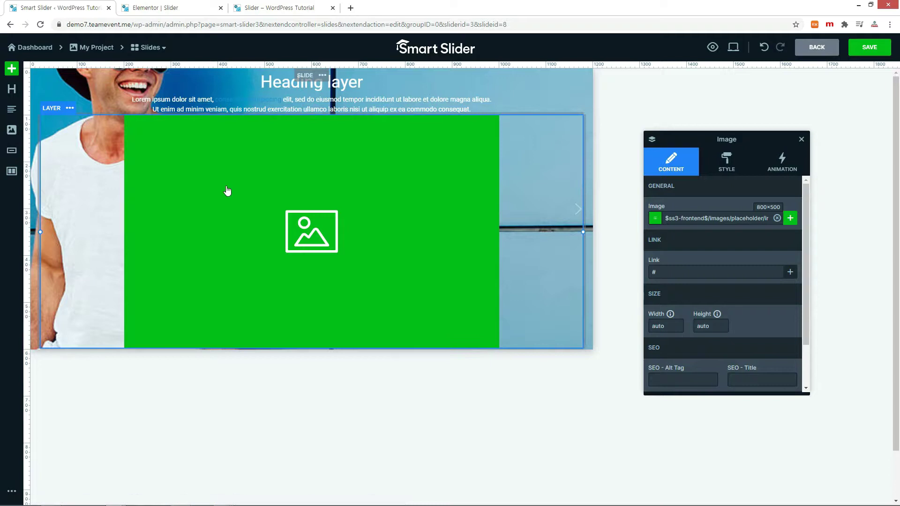
{"action": "left_click_drag", "start_coordinate": [41, 243], "coordinate": [225, 248]}
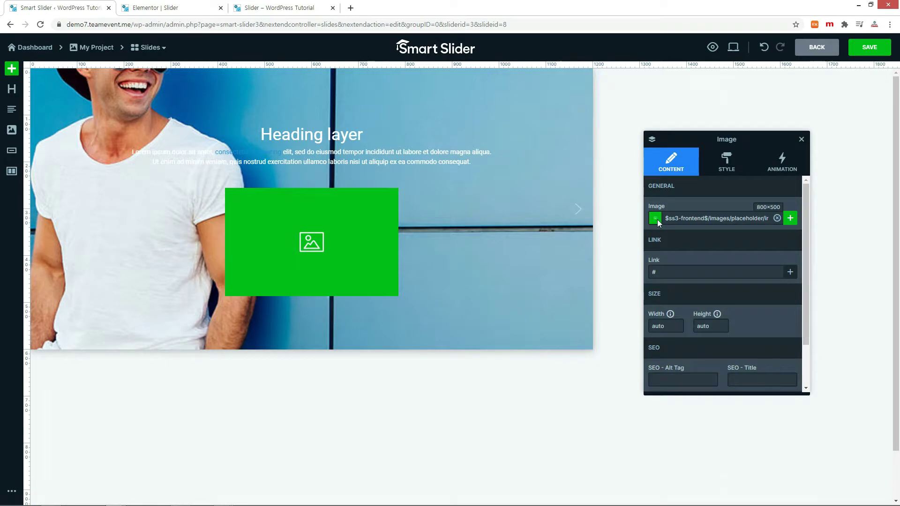
{"action": "left_click", "coordinate": [657, 219]}
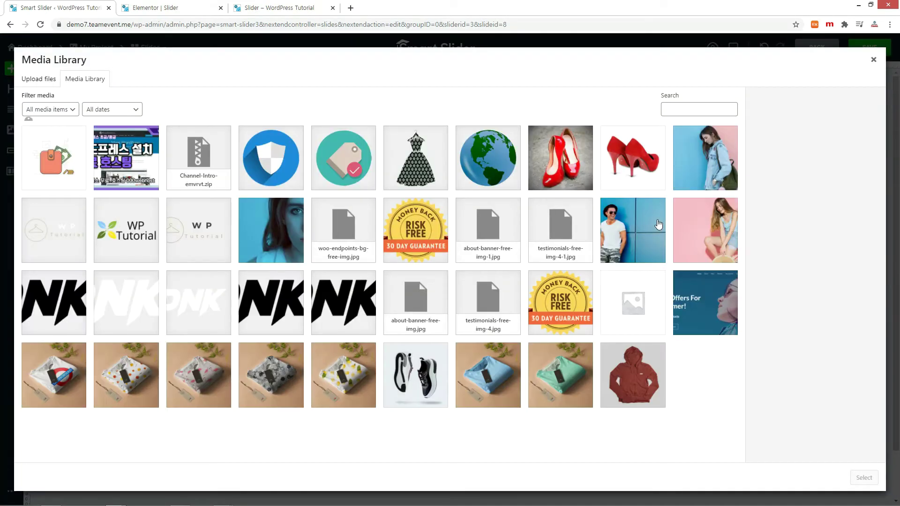
{"action": "scroll", "coordinate": [516, 281], "scroll_direction": "down", "scroll_amount": 5}
{"action": "left_click", "coordinate": [412, 424]}
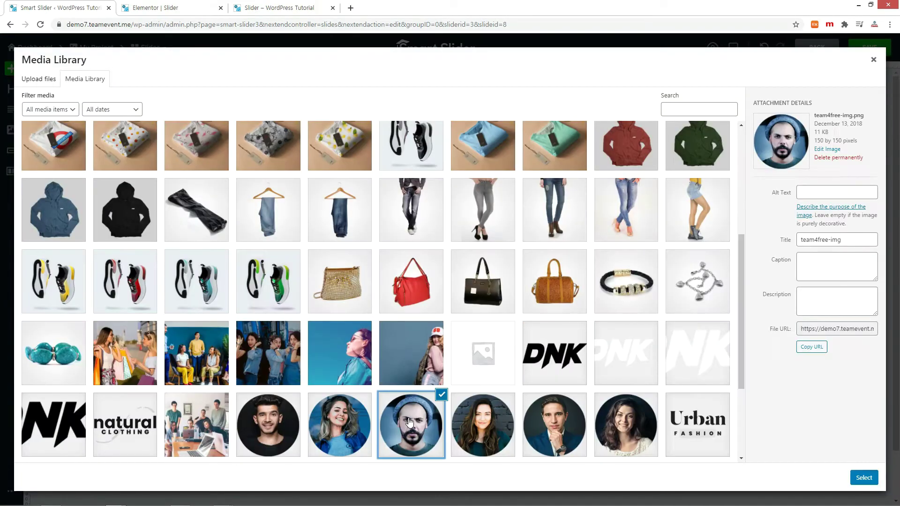
{"action": "left_click", "coordinate": [864, 478]}
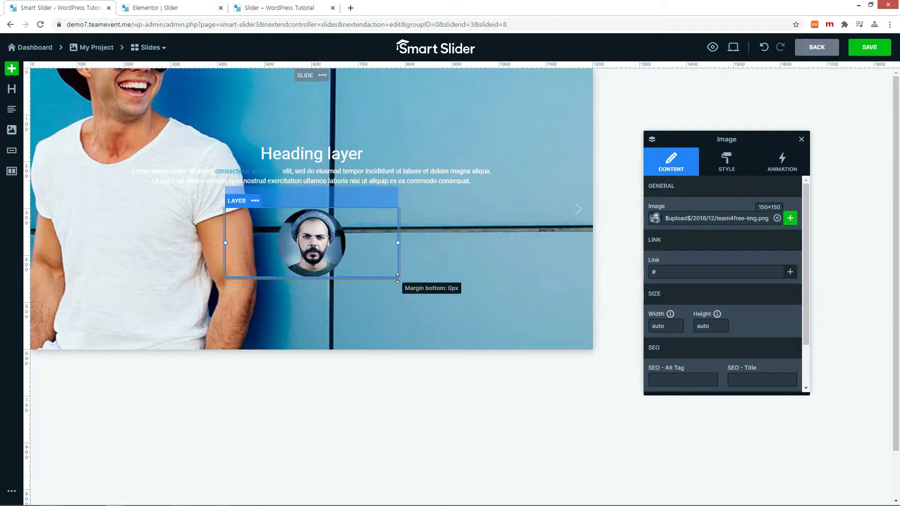
Adjust the portrait image layer's size and margins so it sits slightly farther right, and save the slide
{"action": "left_click_drag", "start_coordinate": [398, 277], "coordinate": [414, 265]}
{"action": "left_click_drag", "start_coordinate": [398, 205], "coordinate": [425, 205]}
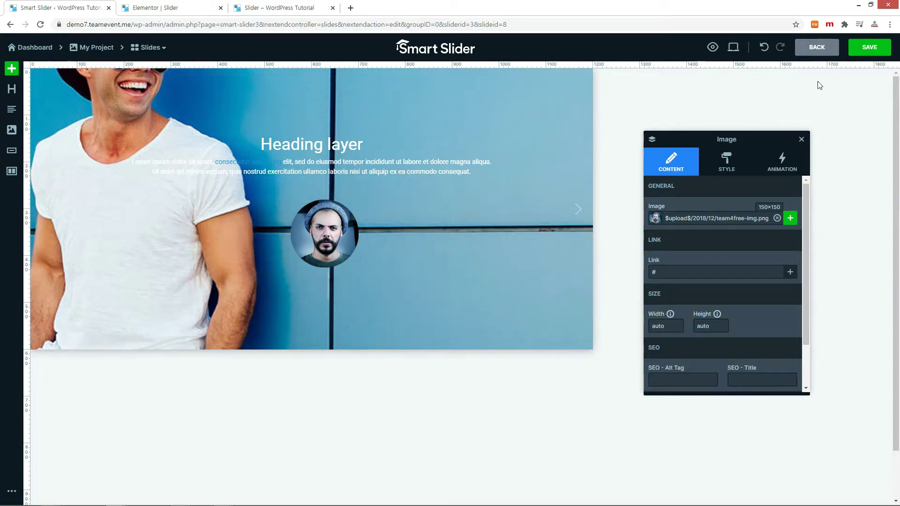
{"action": "left_click", "coordinate": [866, 49]}
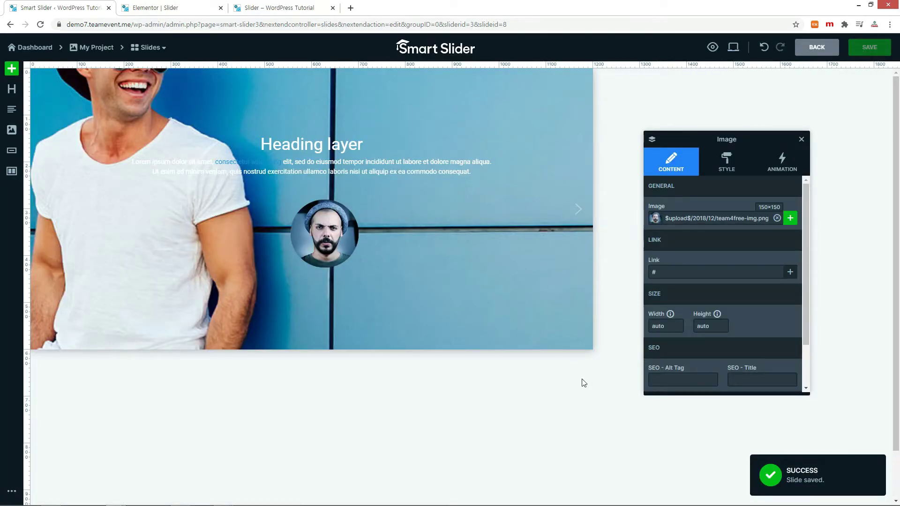
Add a button labelled Shop Now below the portrait, narrow it with a right margin of about -50 px, and save the slide
{"action": "left_click_drag", "start_coordinate": [12, 153], "coordinate": [305, 305]}
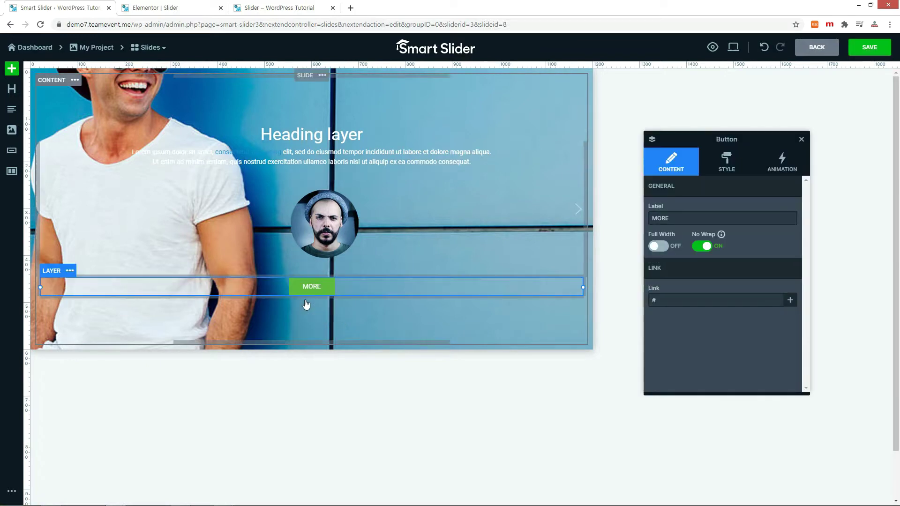
{"action": "type", "text": "Shop Now"}
{"action": "left_click_drag", "start_coordinate": [40, 287], "coordinate": [275, 284]}
{"action": "left_click_drag", "start_coordinate": [351, 285], "coordinate": [374, 284]}
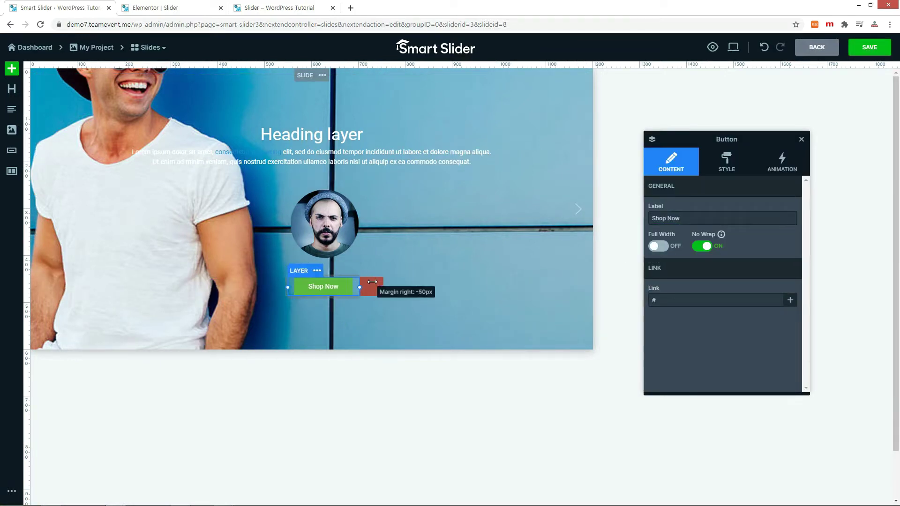
{"action": "left_click", "coordinate": [876, 47]}
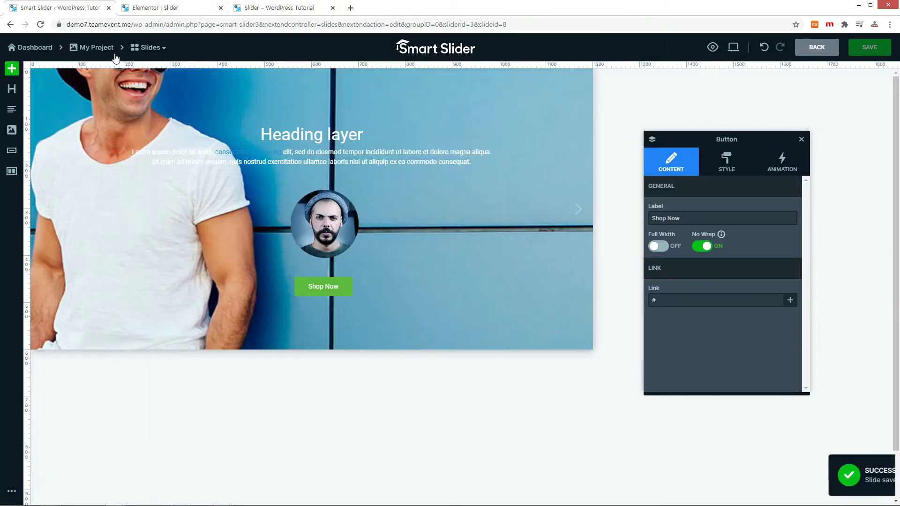
Return to the project overview, view the new slider on the live Slider page and step through its slides
{"action": "left_click", "coordinate": [89, 51]}
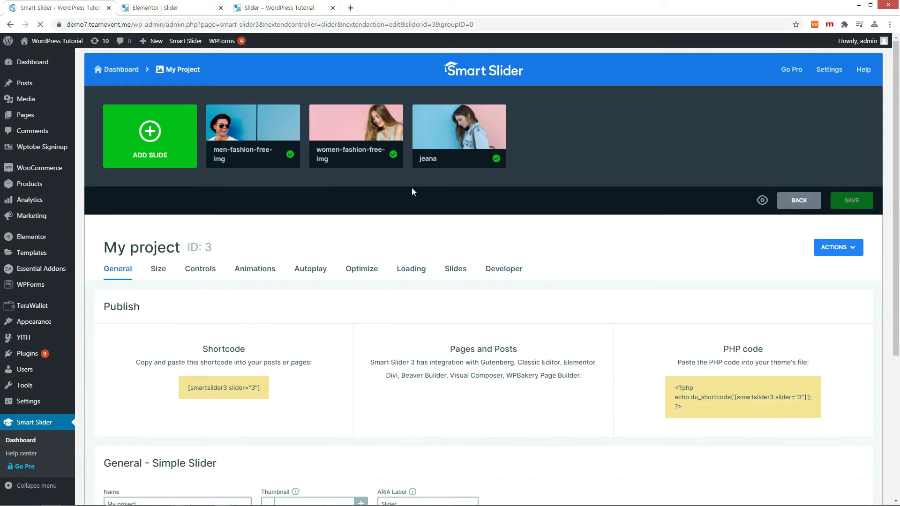
{"action": "left_click", "coordinate": [271, 8]}
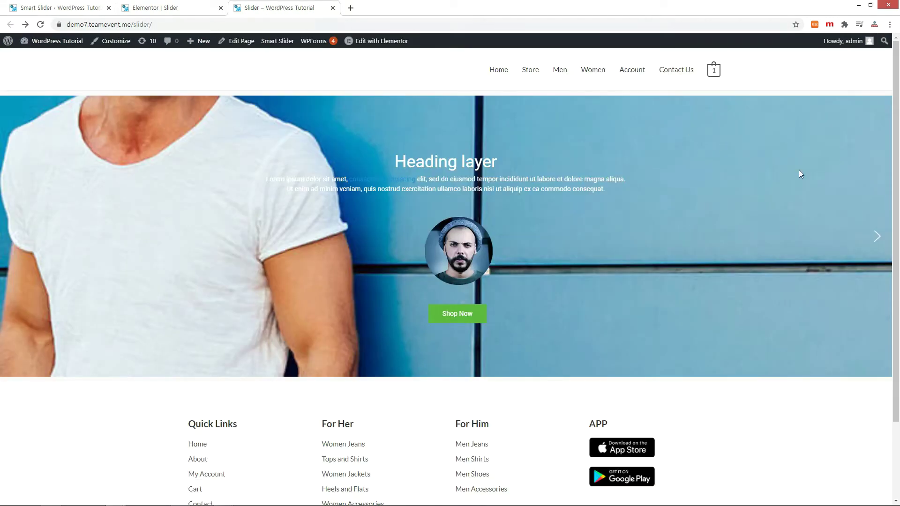
{"action": "left_click", "coordinate": [876, 239]}
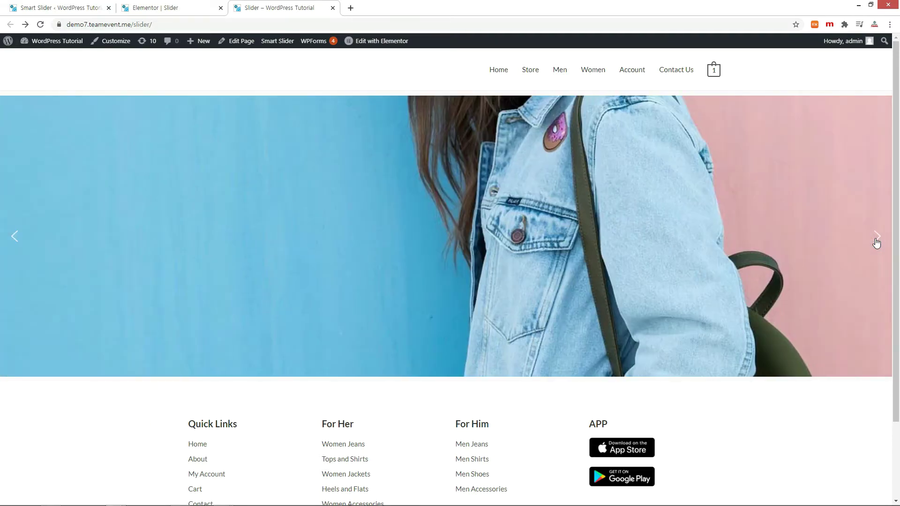
{"action": "left_click", "coordinate": [876, 239]}
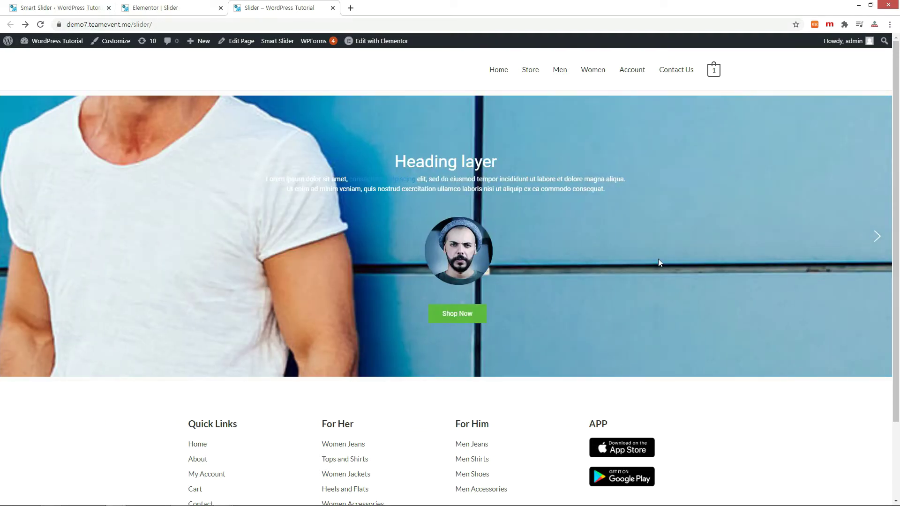
Browse the thumbnail slider on the live Slider page by opening its first five slides from their thumbnails
{"action": "left_click", "coordinate": [61, 8]}
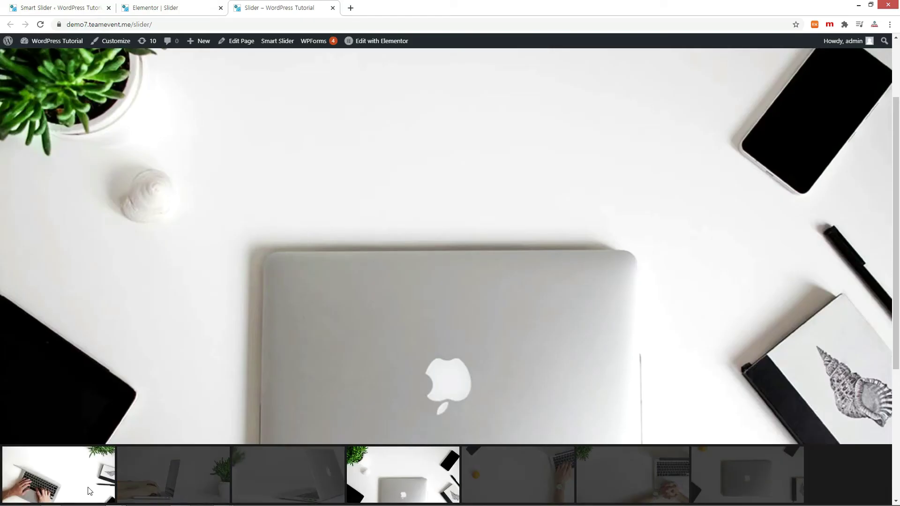
{"action": "left_click", "coordinate": [89, 491]}
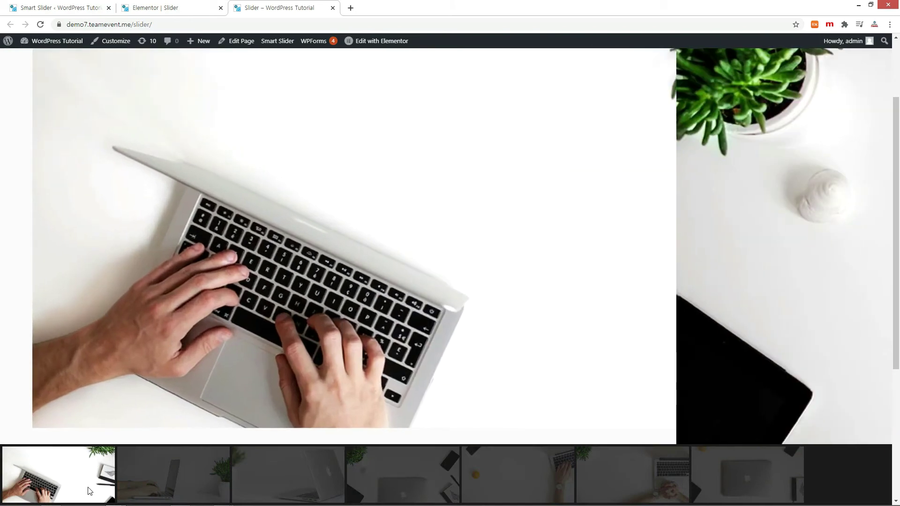
{"action": "left_click", "coordinate": [157, 474]}
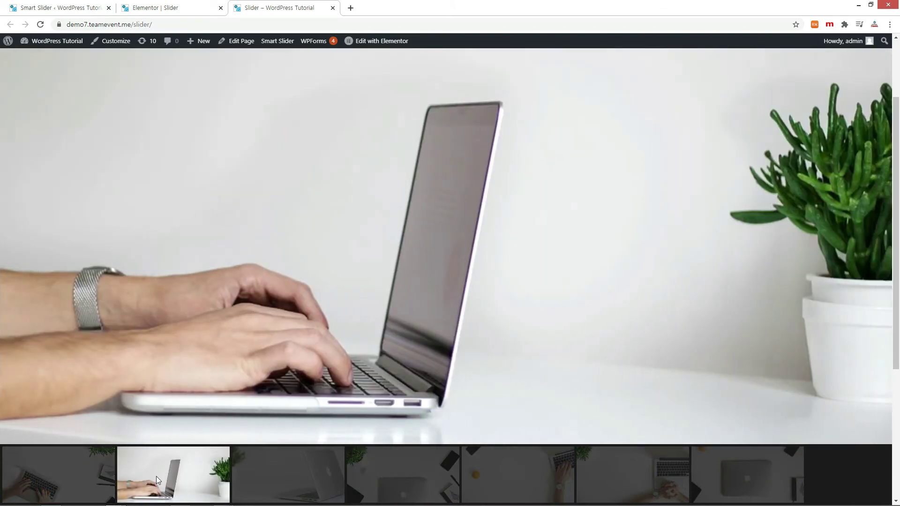
{"action": "left_click", "coordinate": [306, 479]}
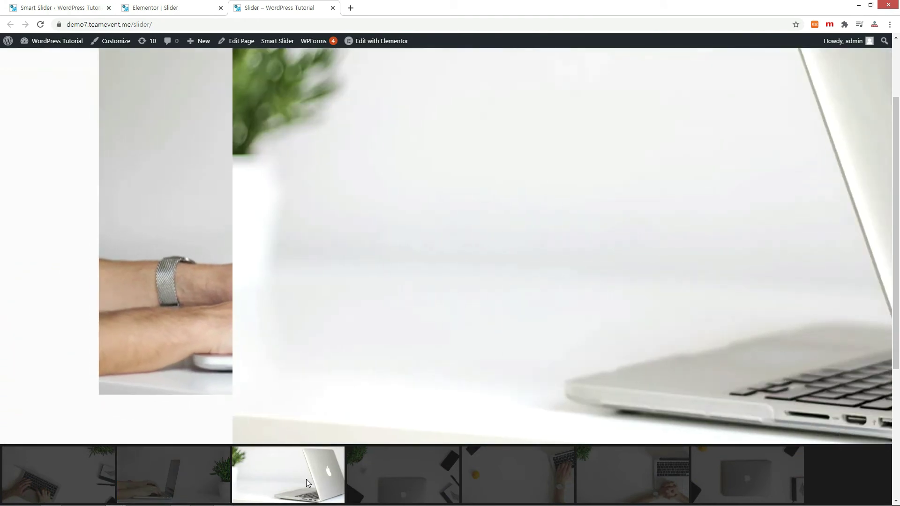
{"action": "left_click", "coordinate": [425, 488]}
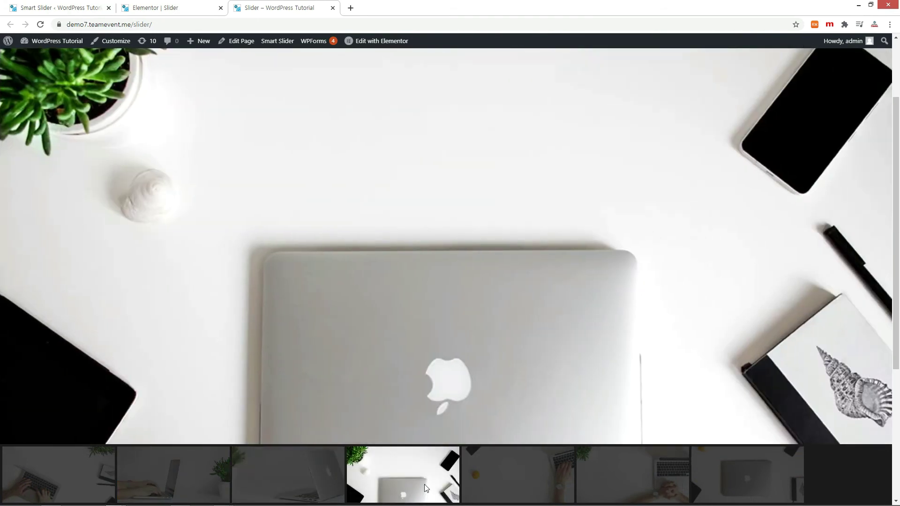
{"action": "left_click", "coordinate": [494, 488]}
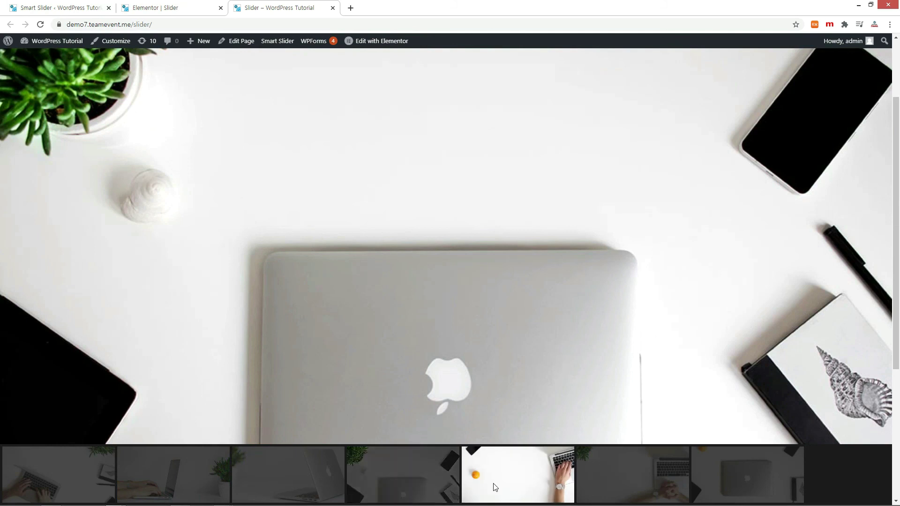